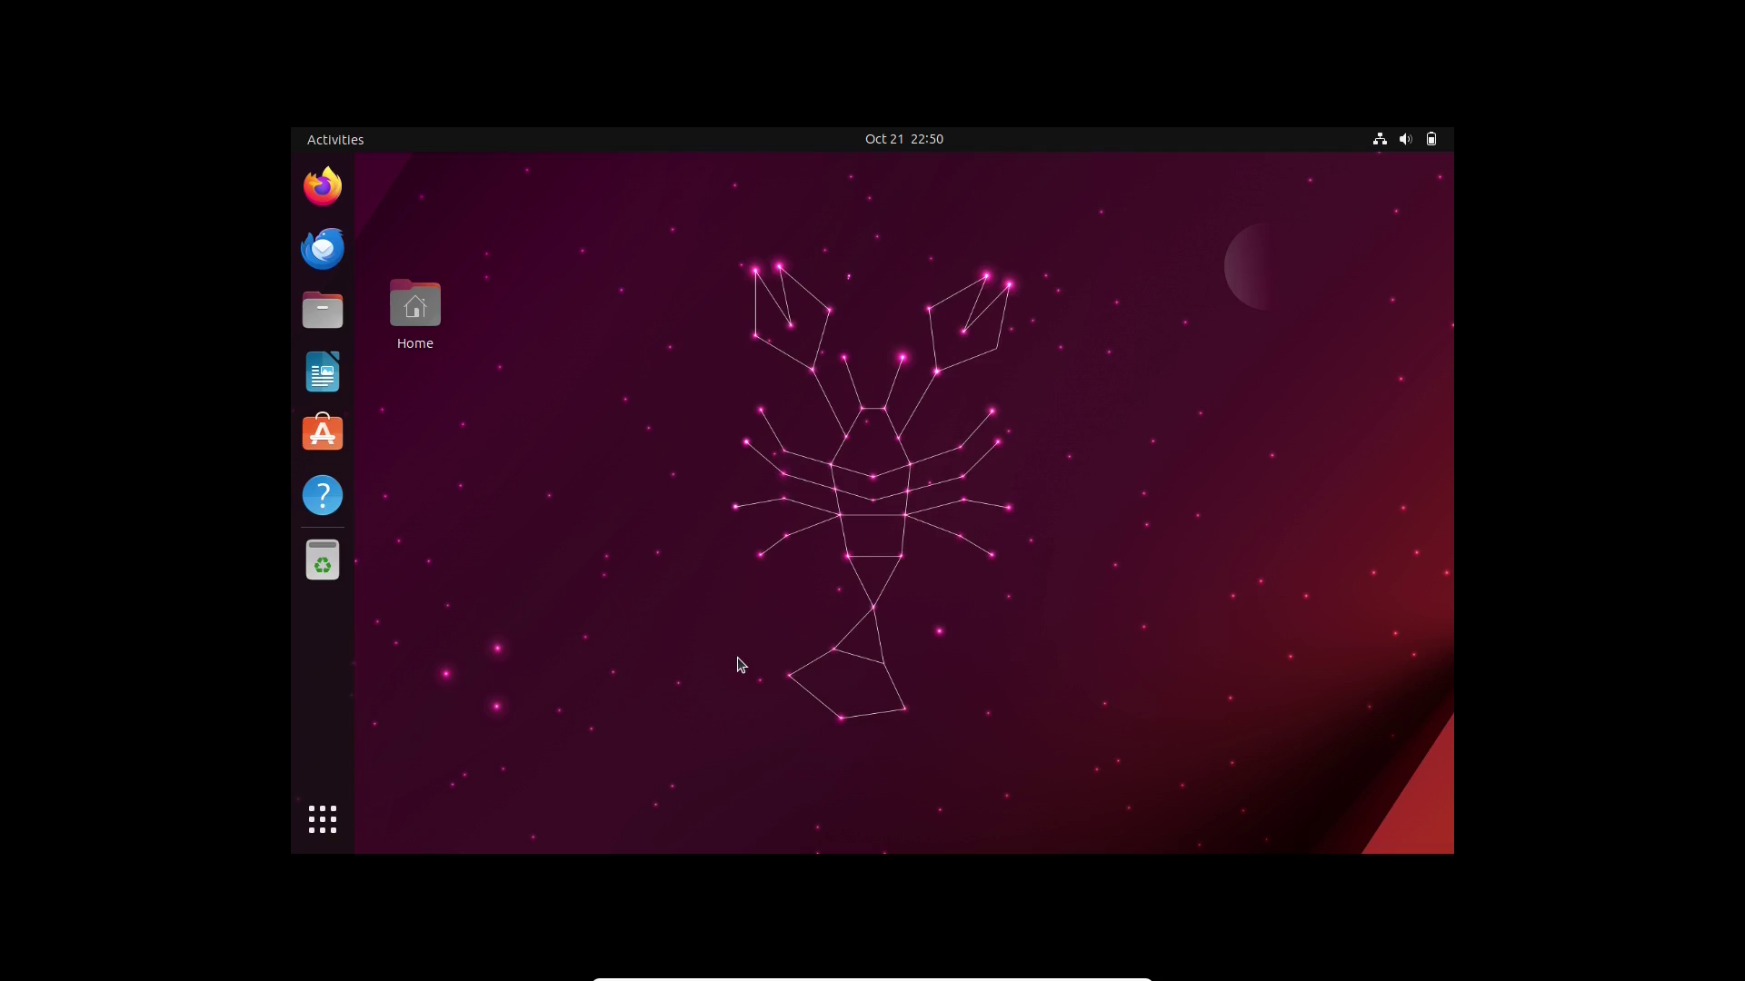
Step: Check the installed Ubuntu release by running lsb_release -a in a terminal, and minimize the terminal window
type("lsb_release -a")
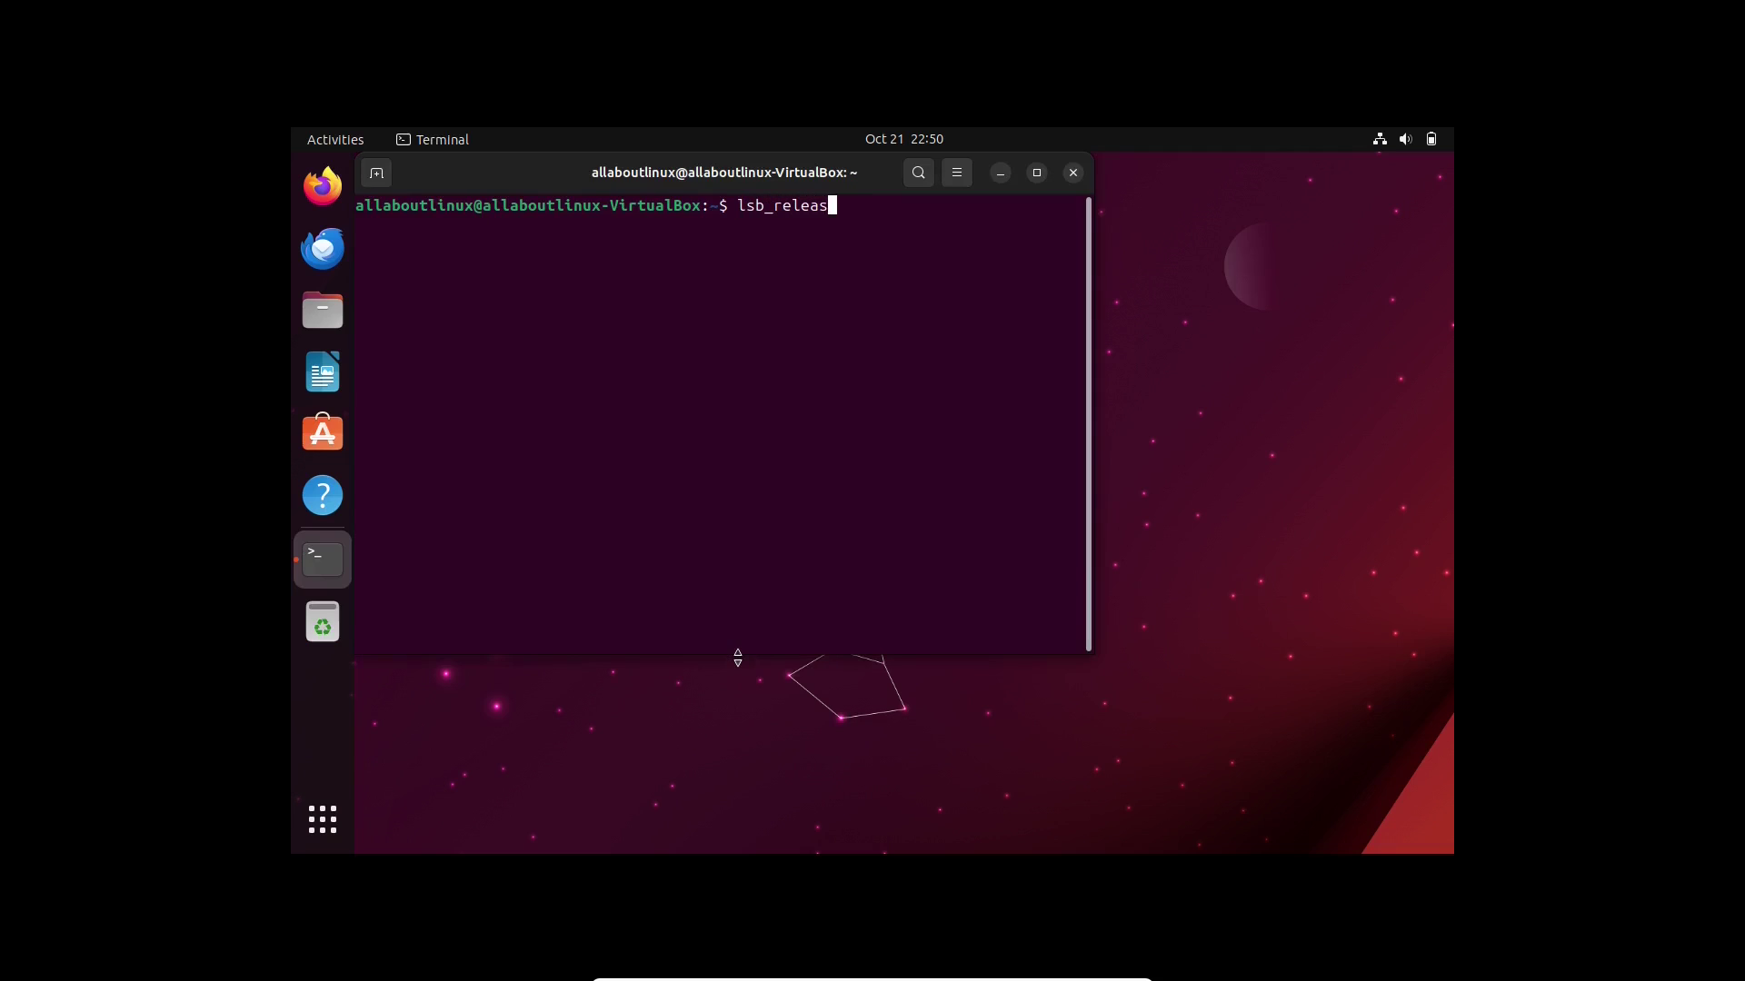
key("Return")
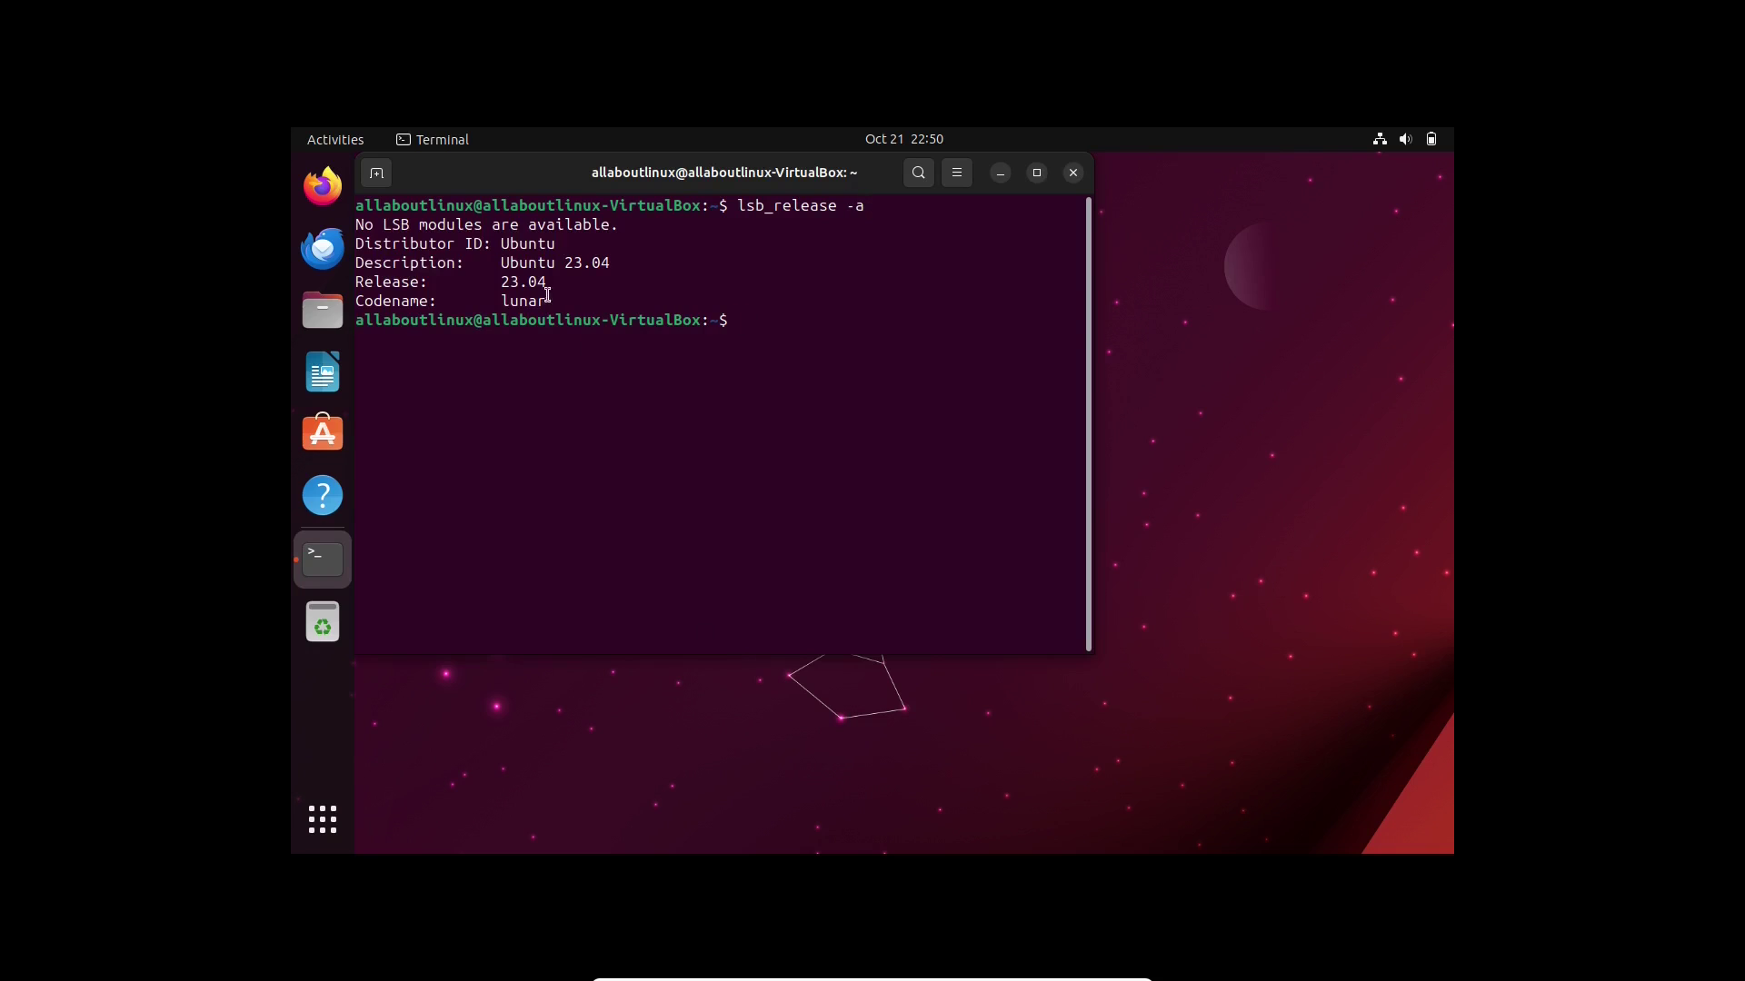
left_click_drag(501, 281, 596, 277)
left_click(619, 278)
left_click(1000, 176)
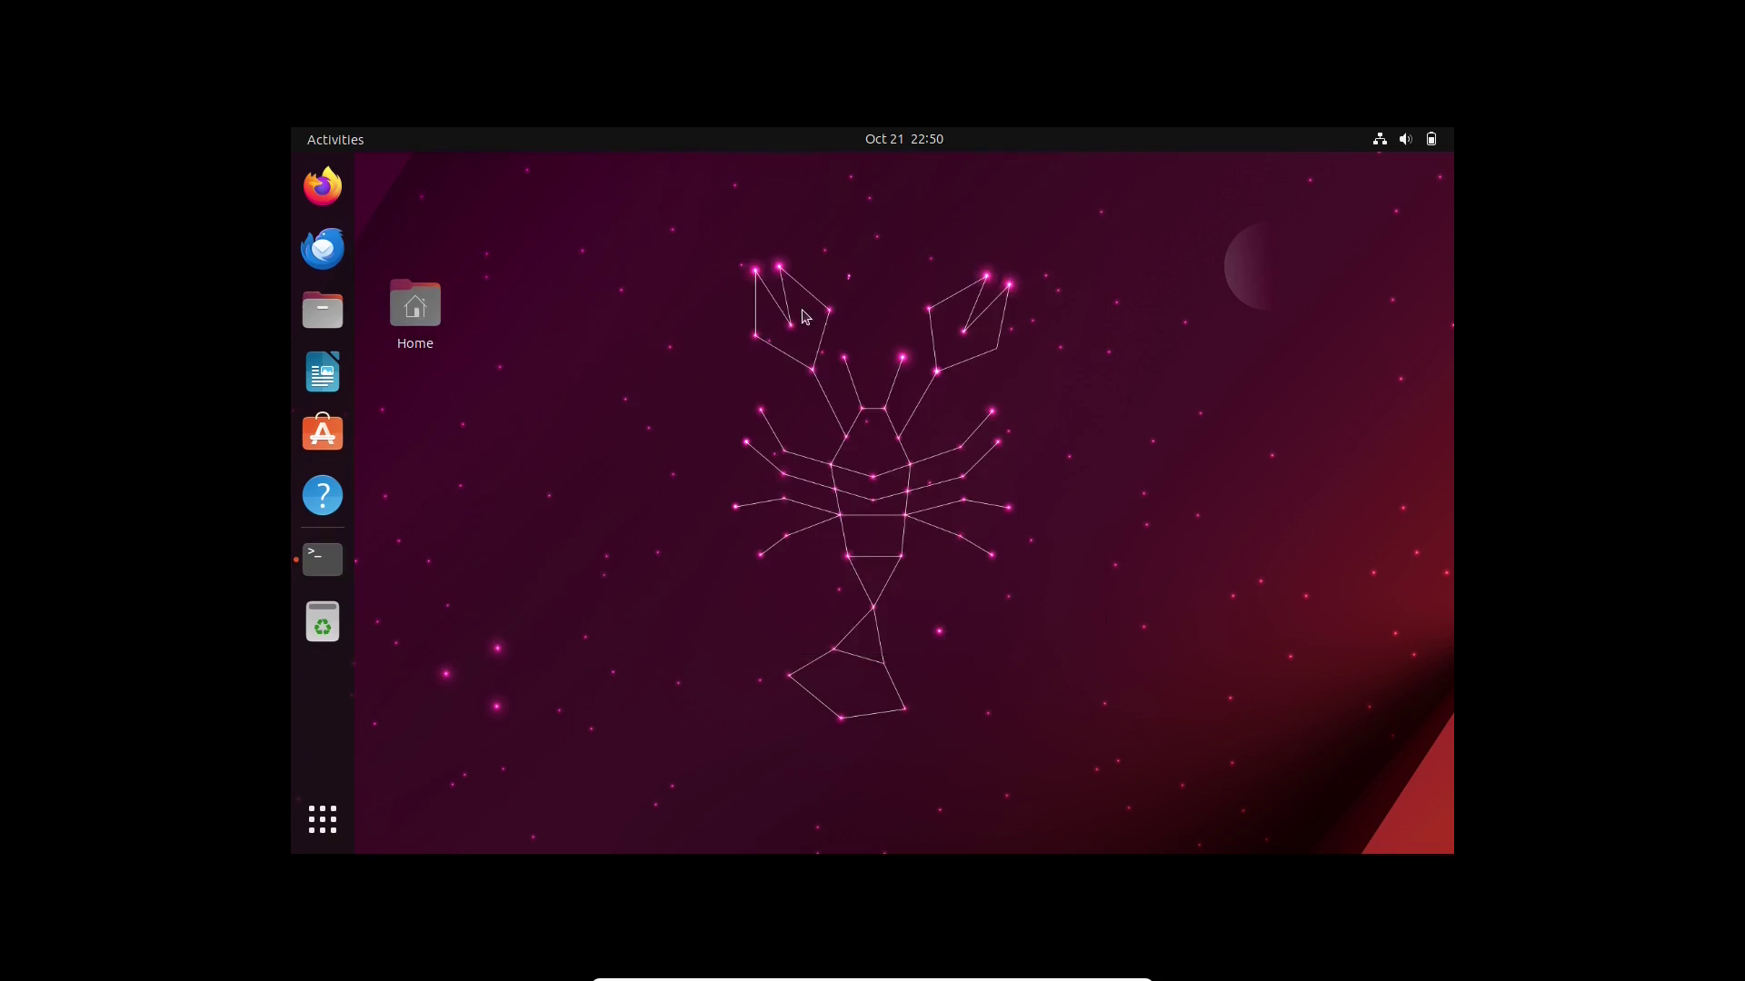
Step: In Software & Updates, set notifications of a new Ubuntu version to "For any new version" and close the settings
left_click(323, 819)
left_click(900, 192)
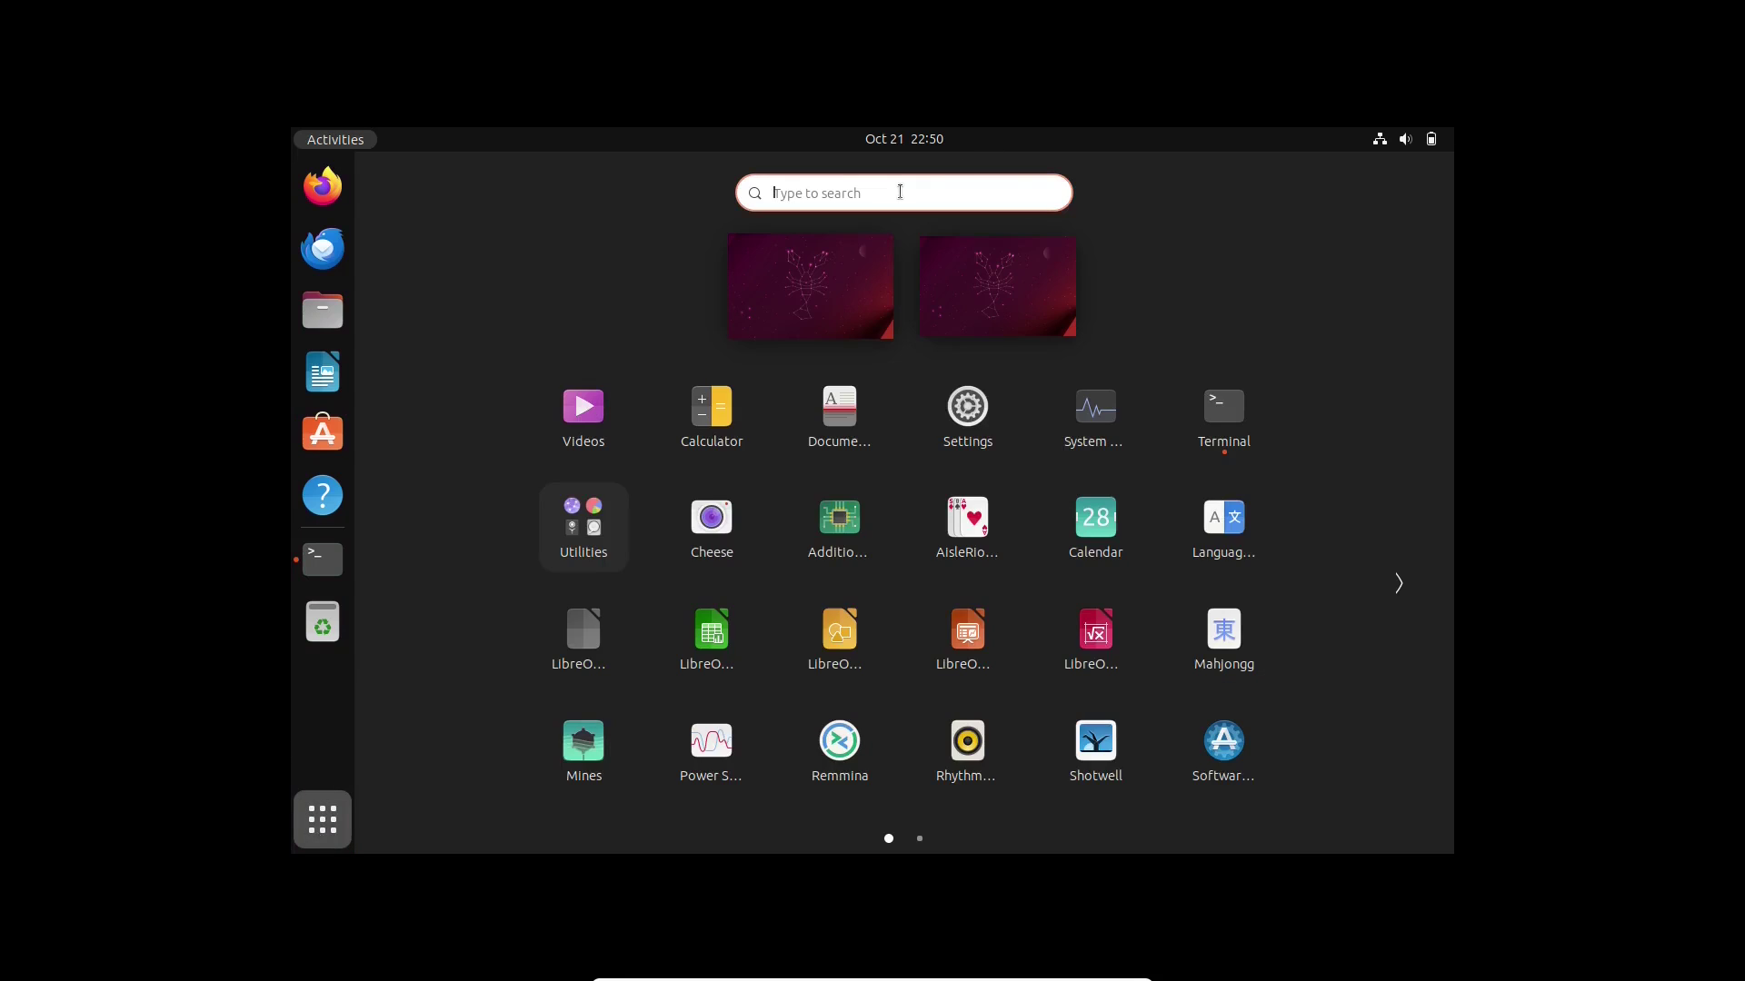
type("soft")
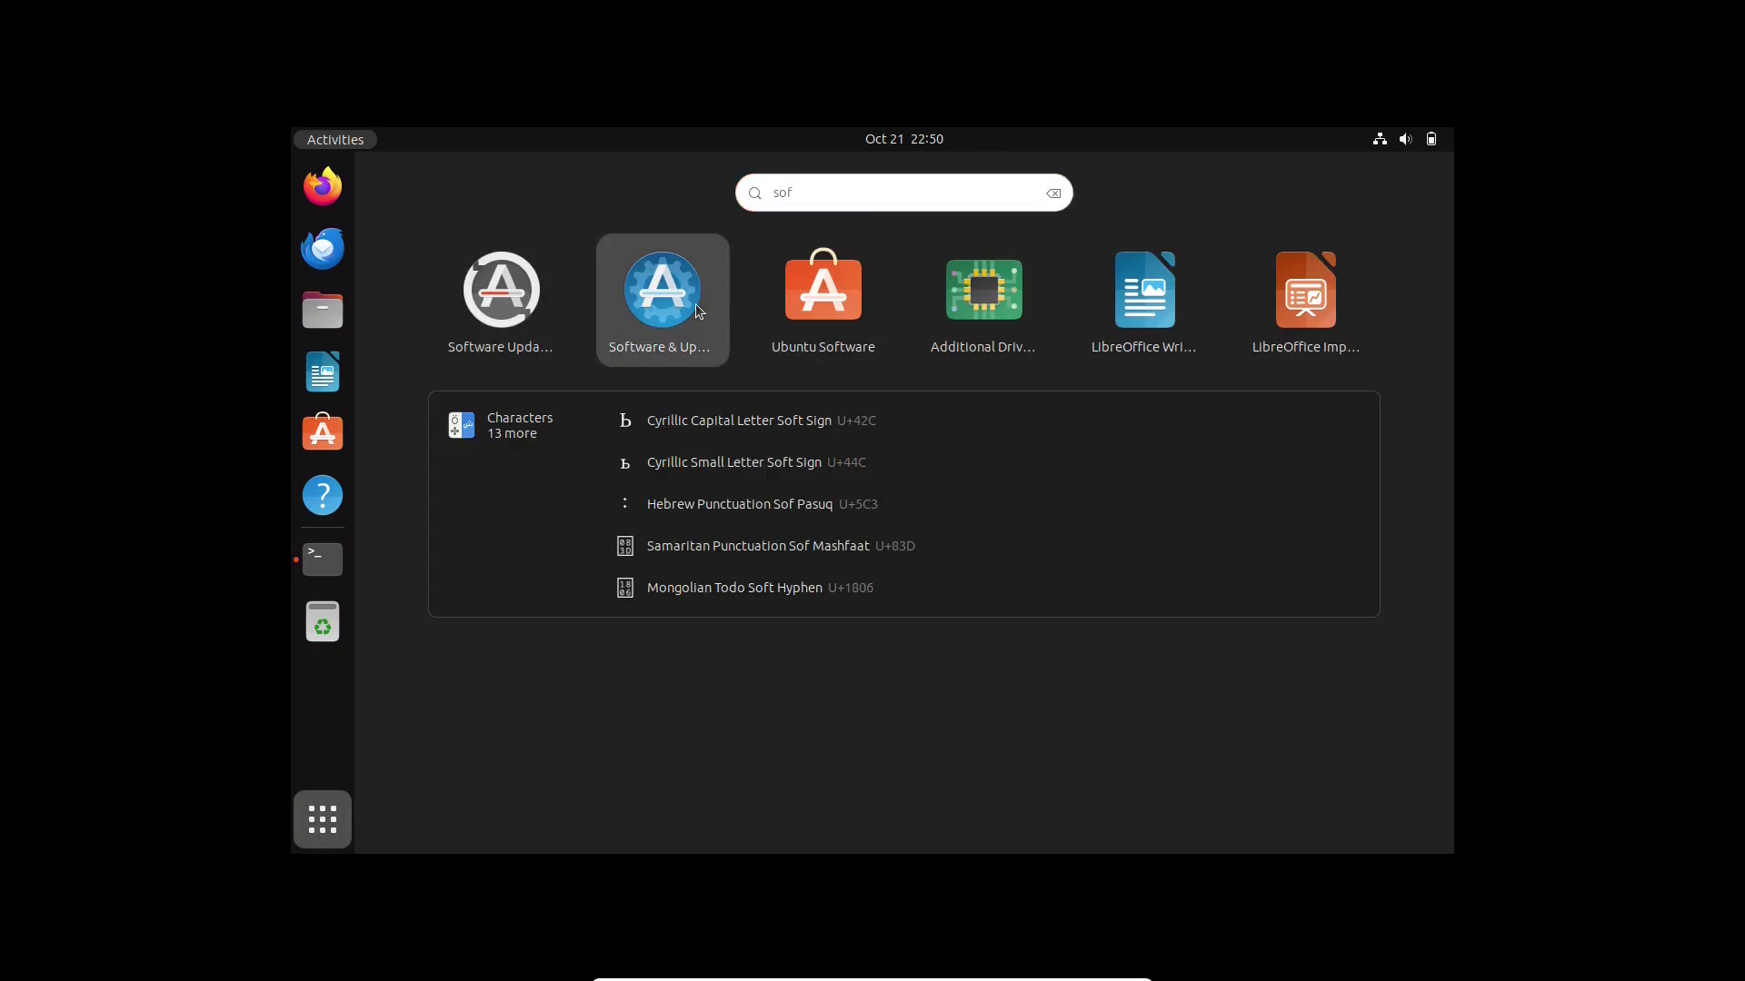
left_click(699, 312)
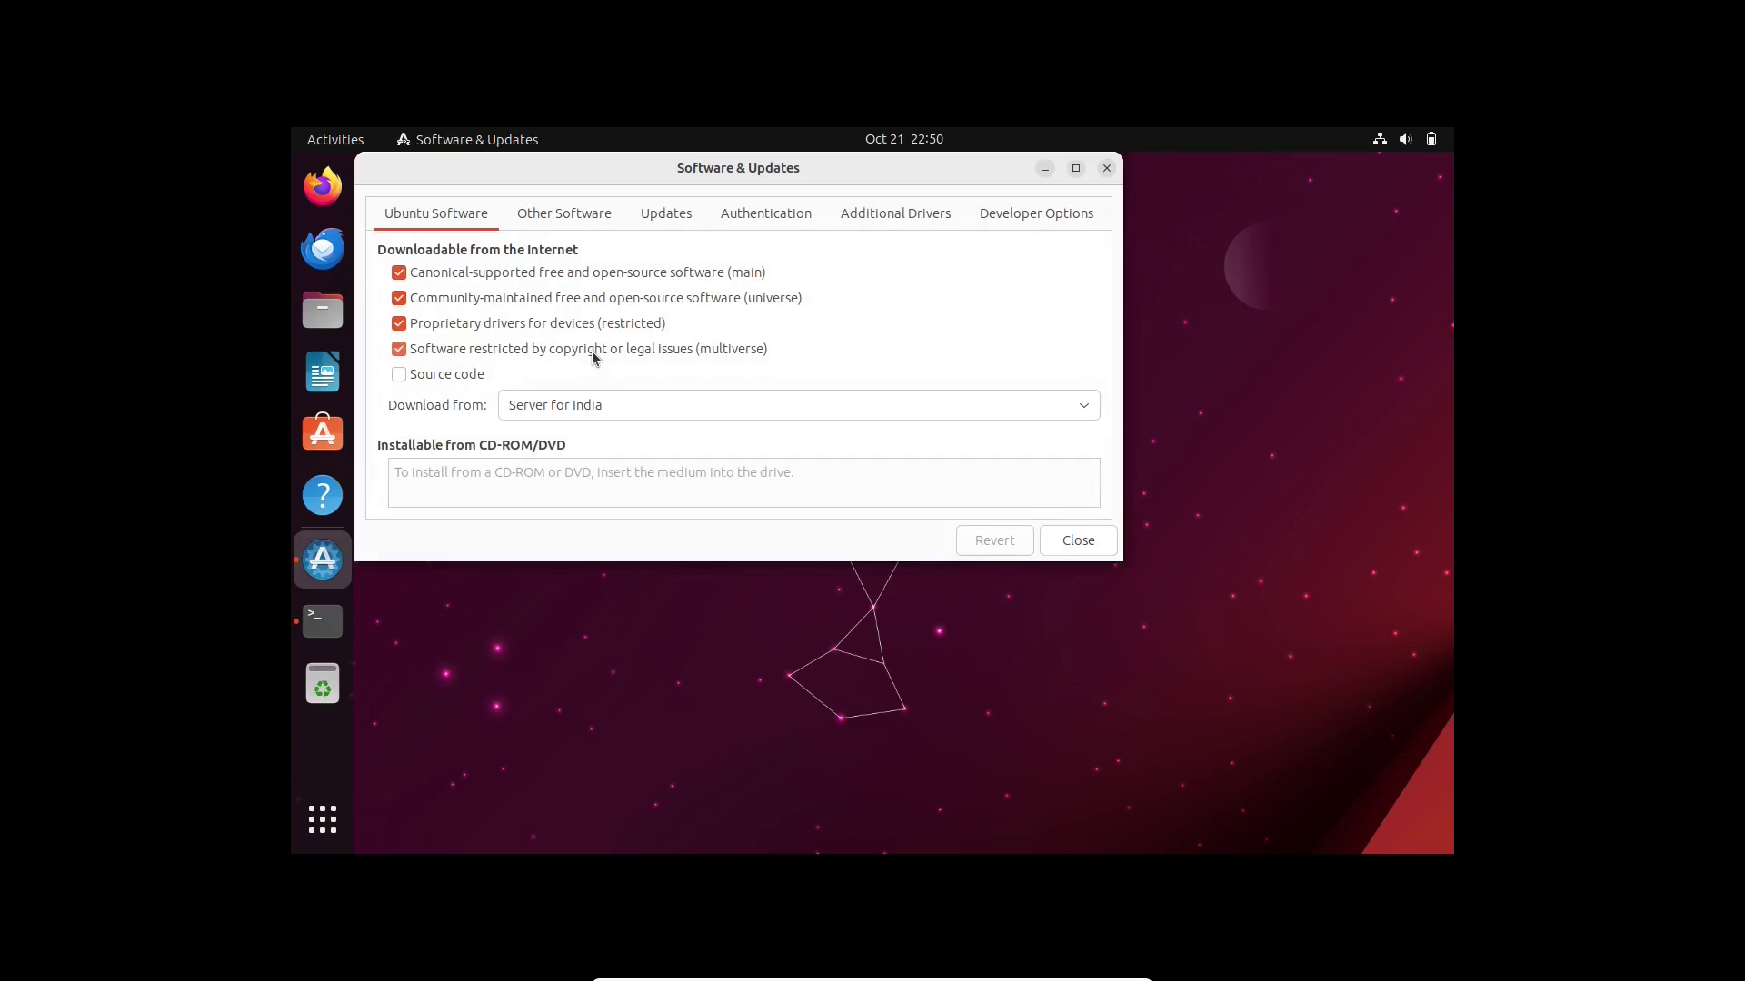
left_click(664, 221)
left_click(853, 491)
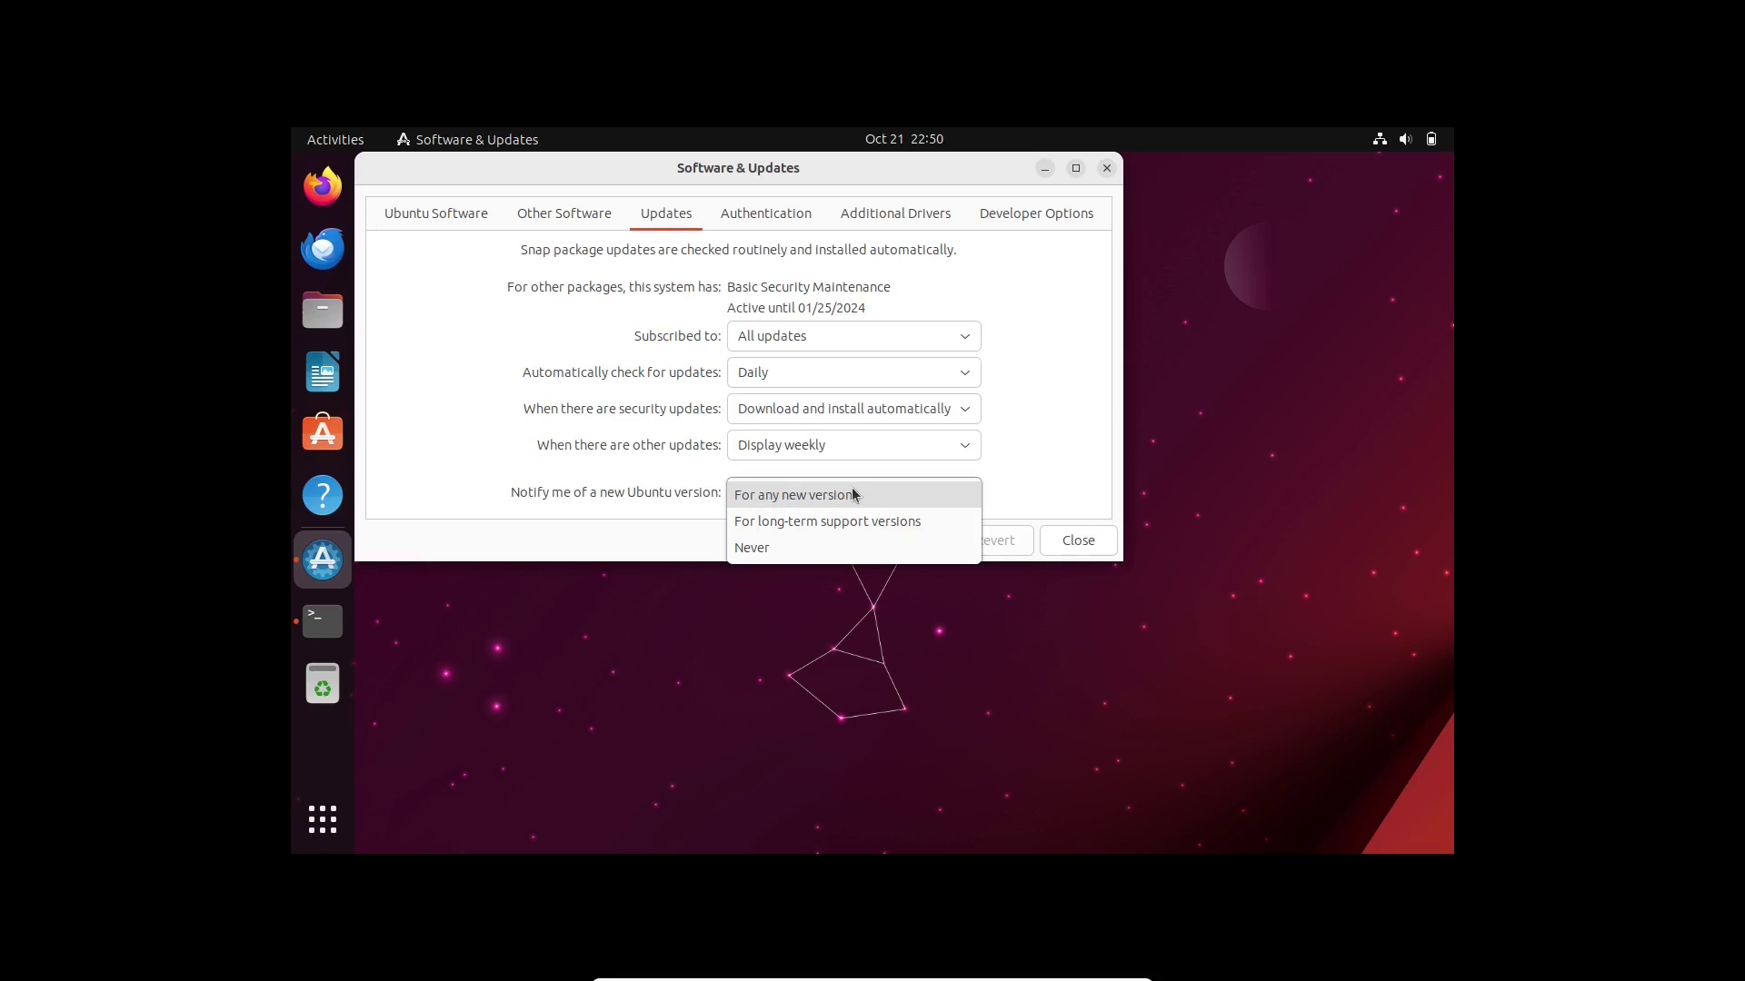
left_click(847, 494)
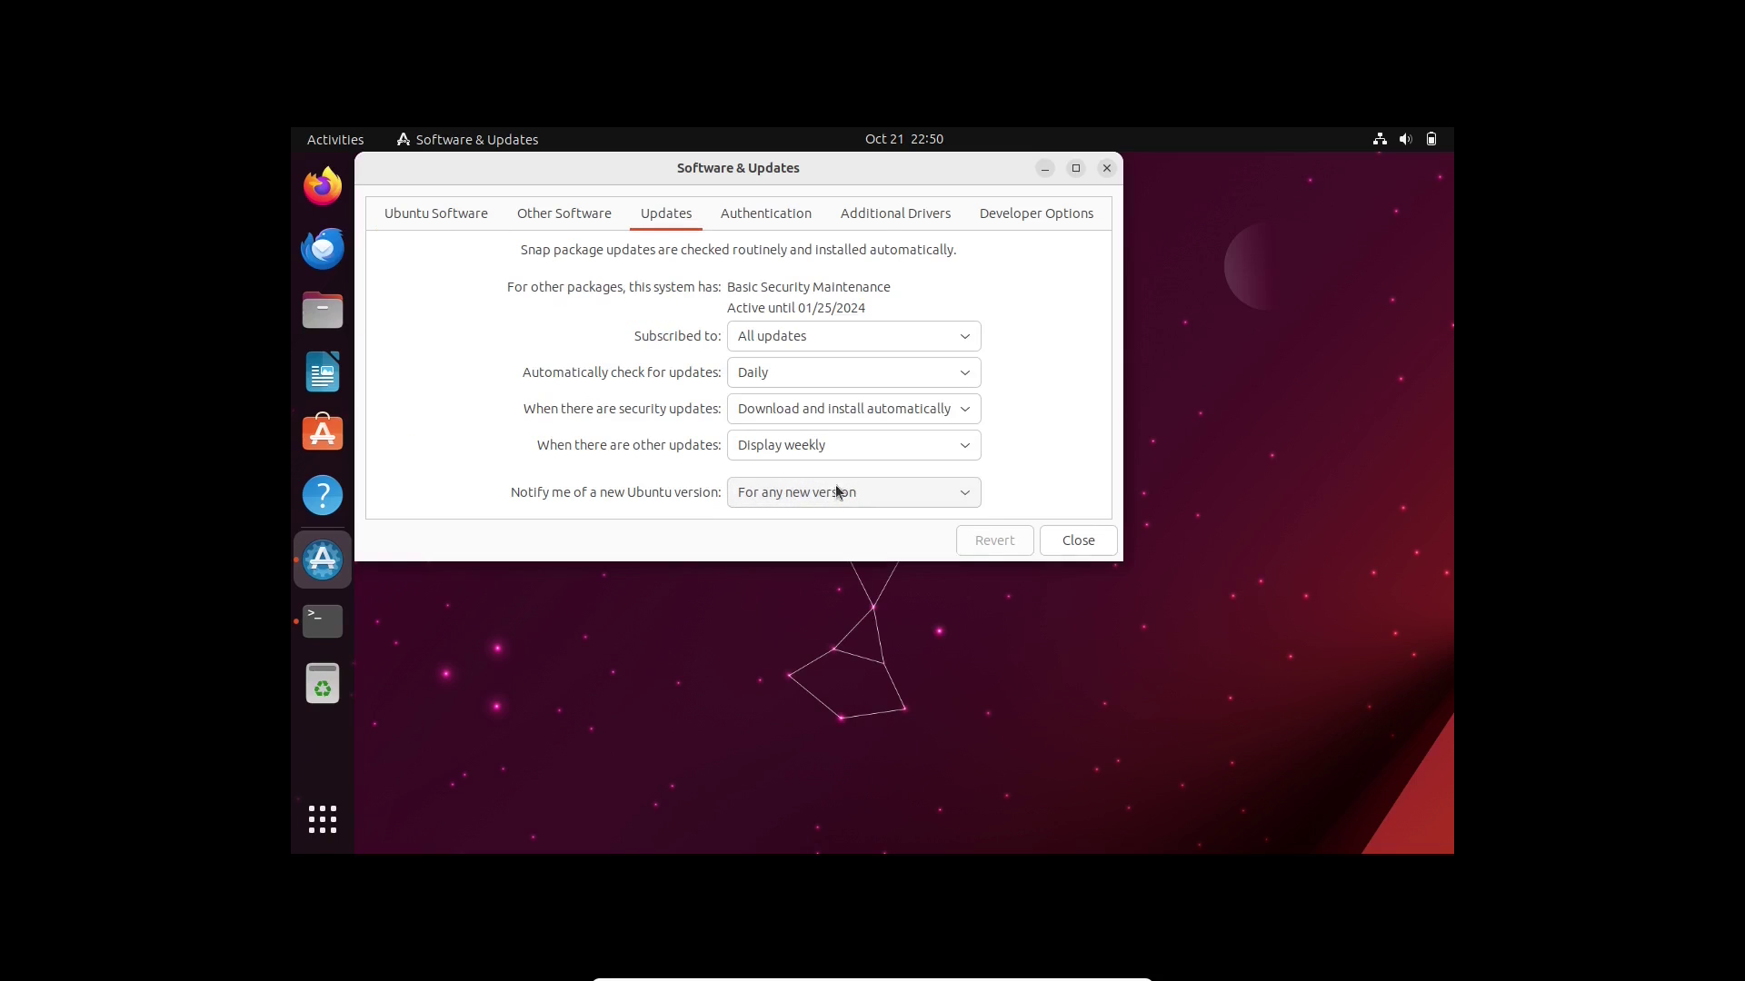
left_click(1080, 541)
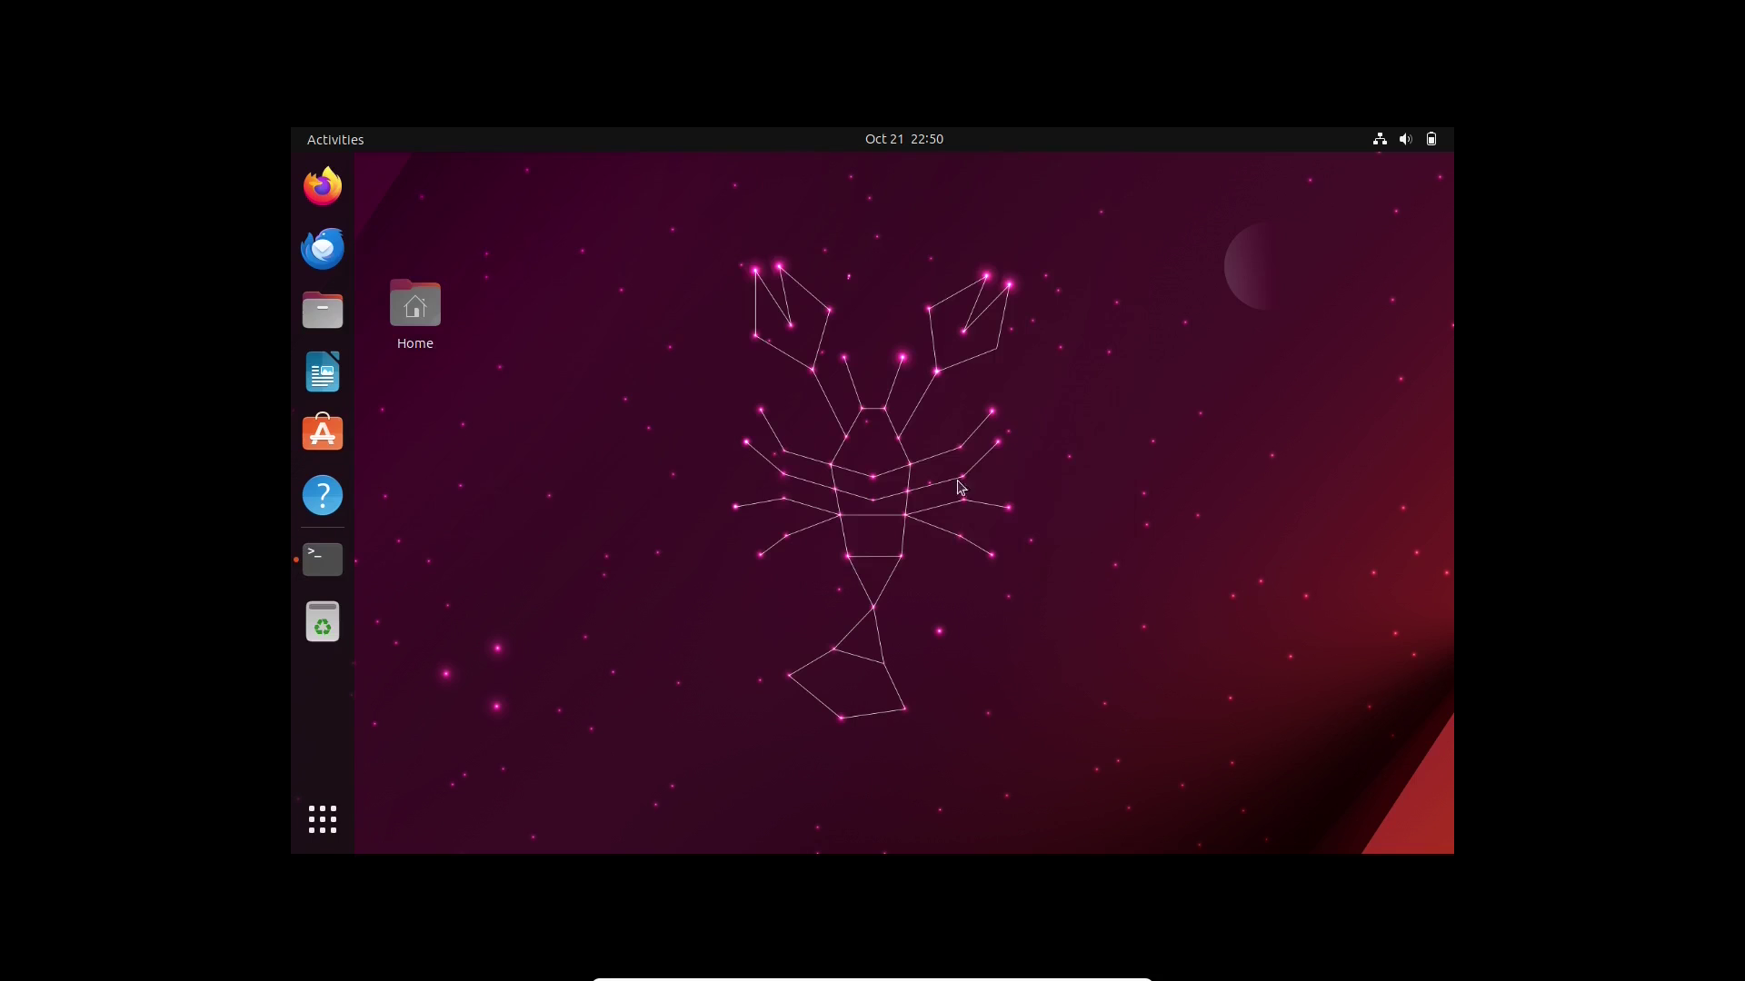
Step: Update and upgrade the packages with sudo apt update && sudo apt upgrade, entering the sudo password, and close the terminal
left_click(323, 558)
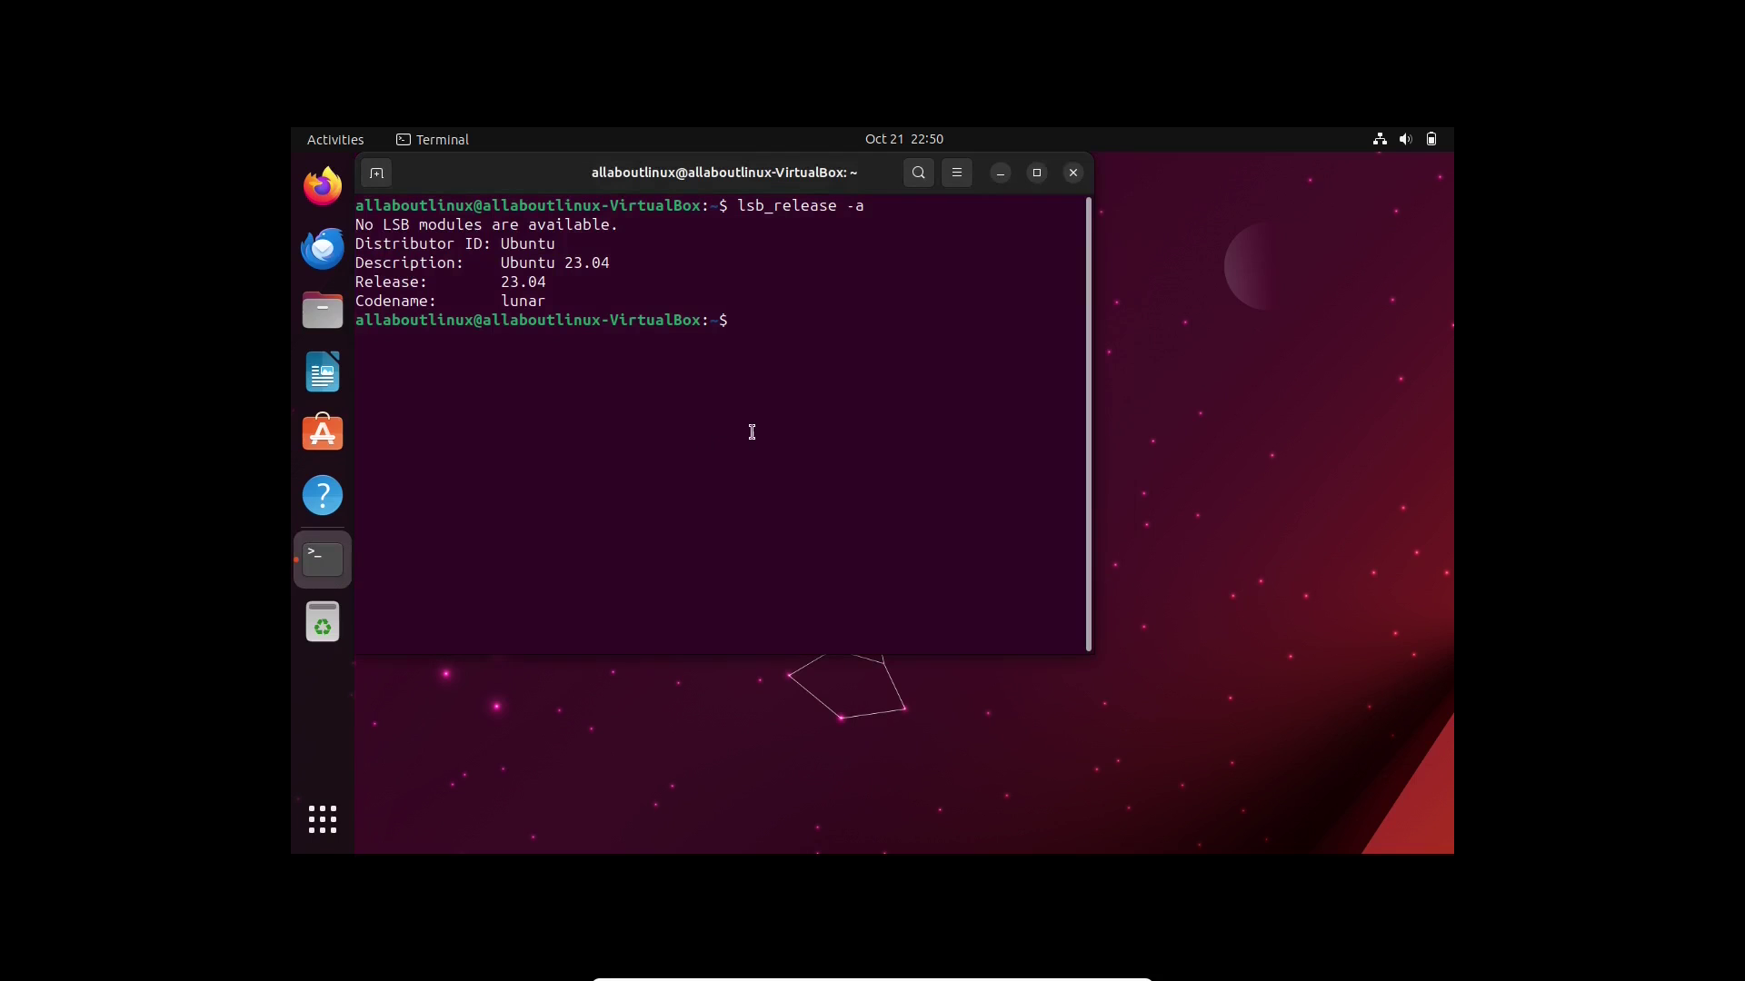
type("sudo apt update && sudo apt ")
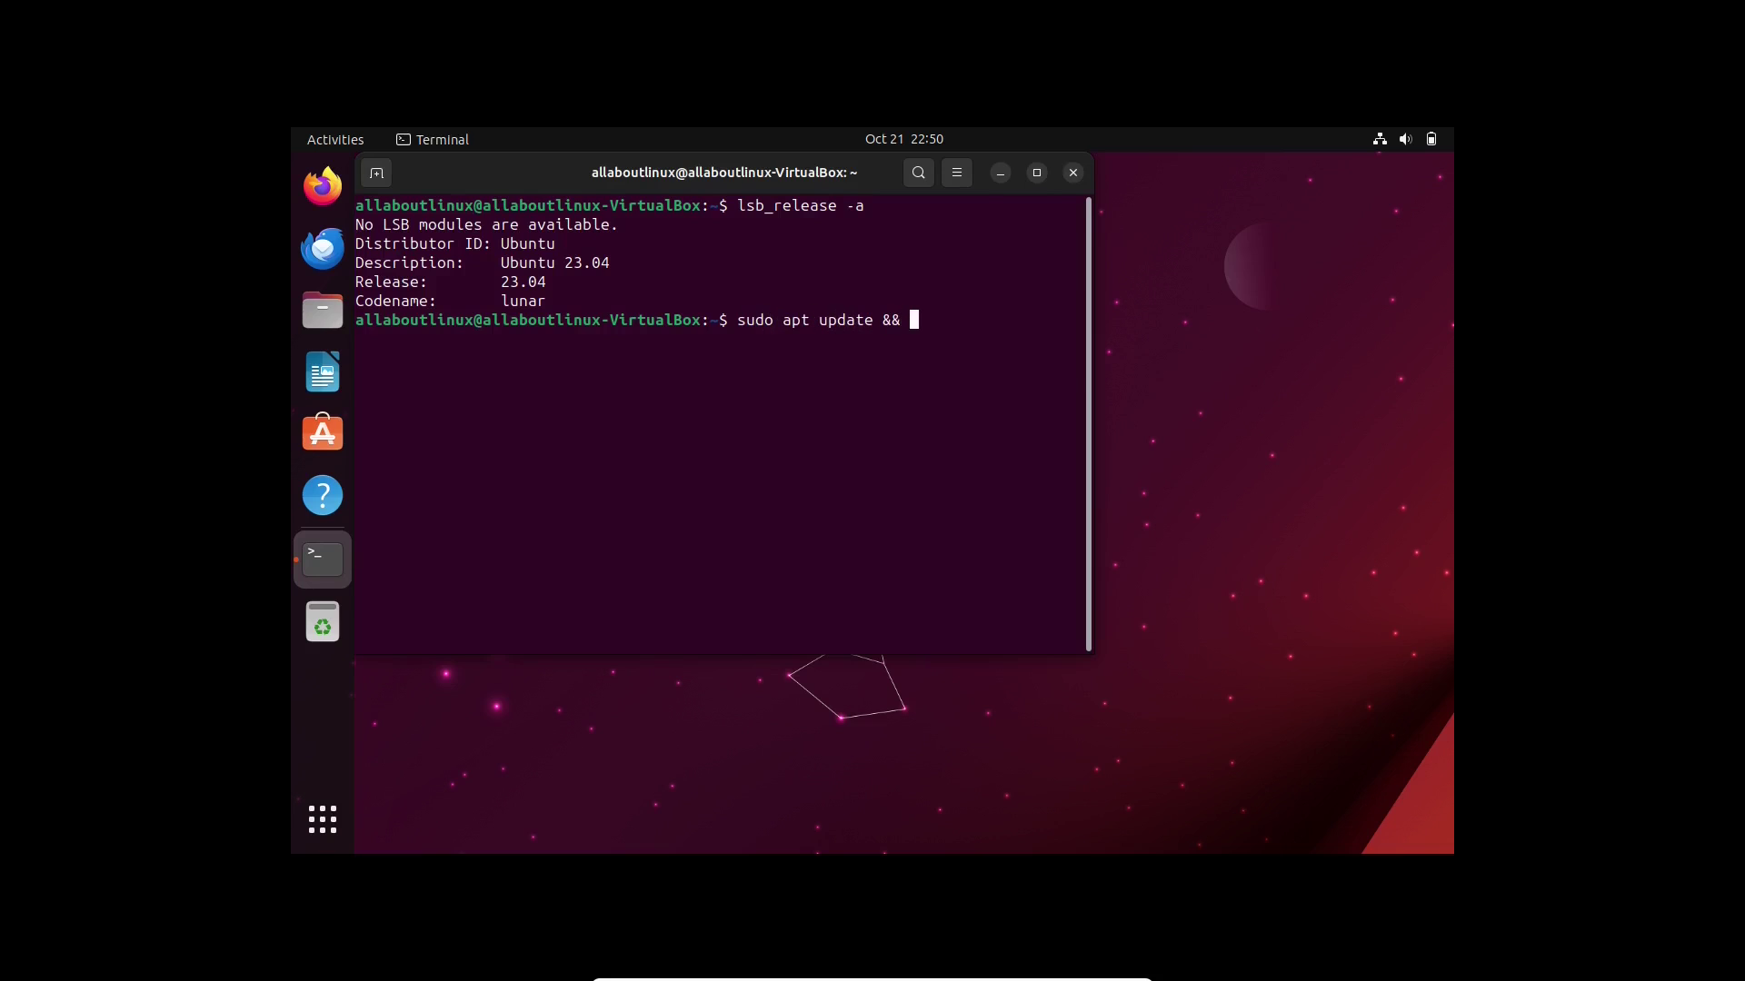
type("upgrade")
key("Return")
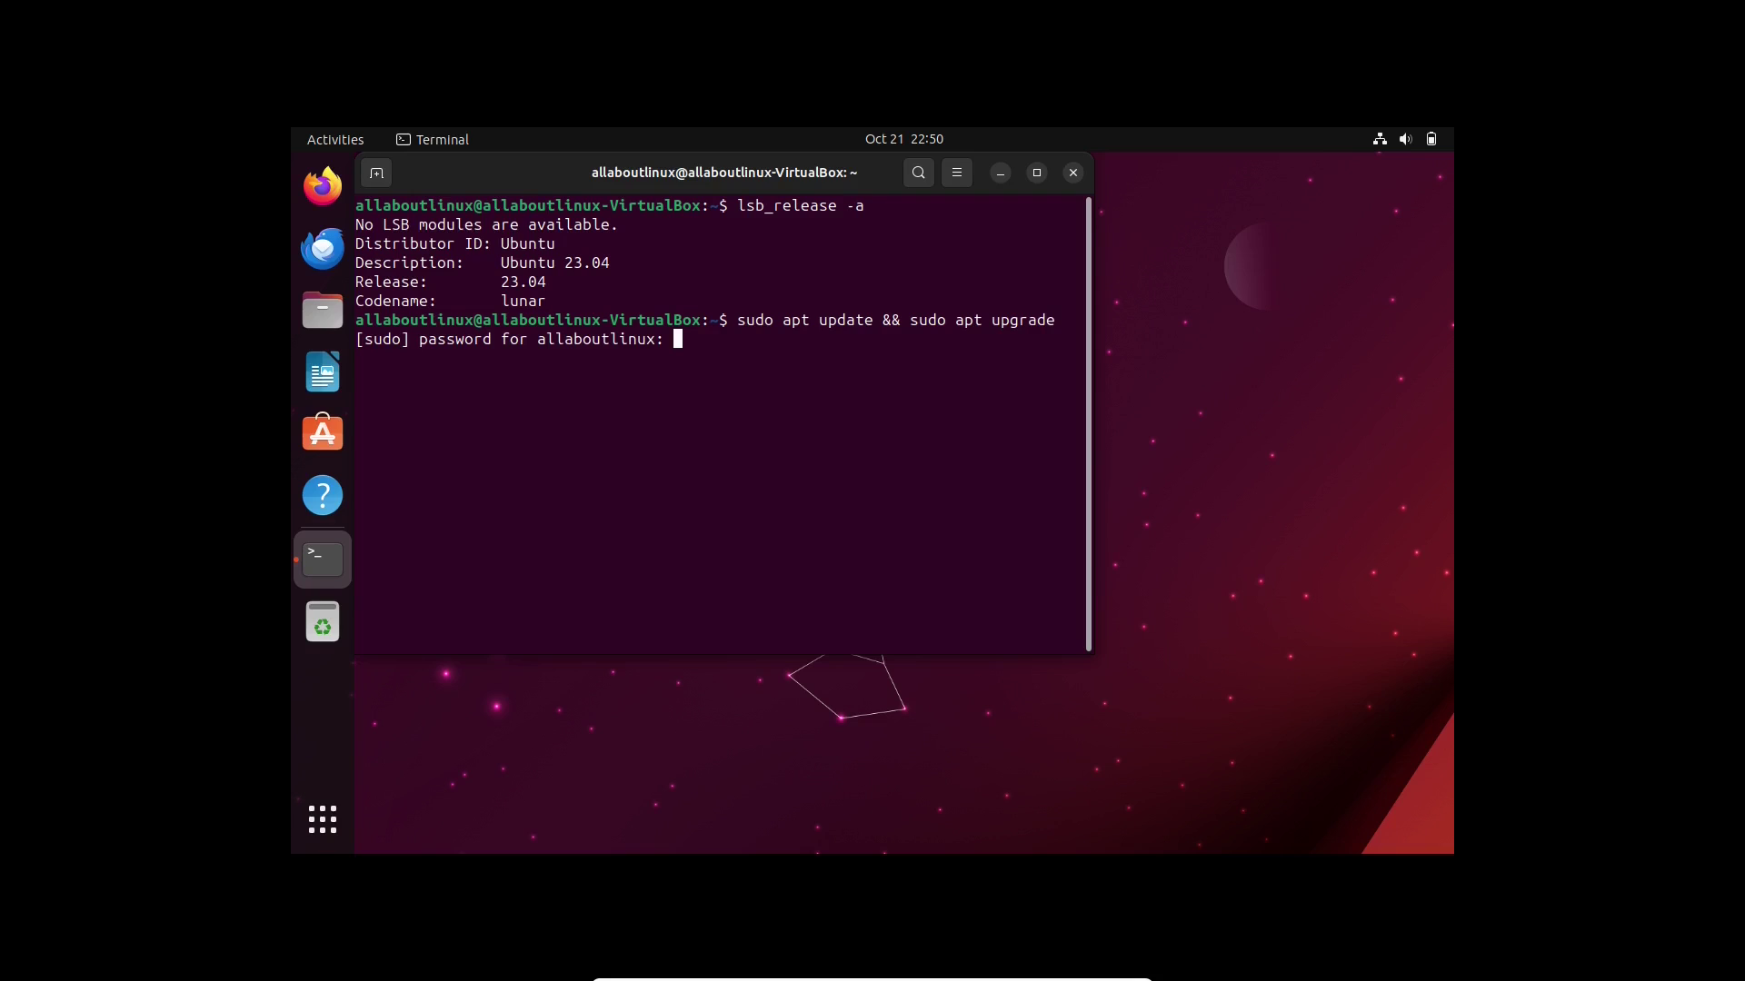
key("Return")
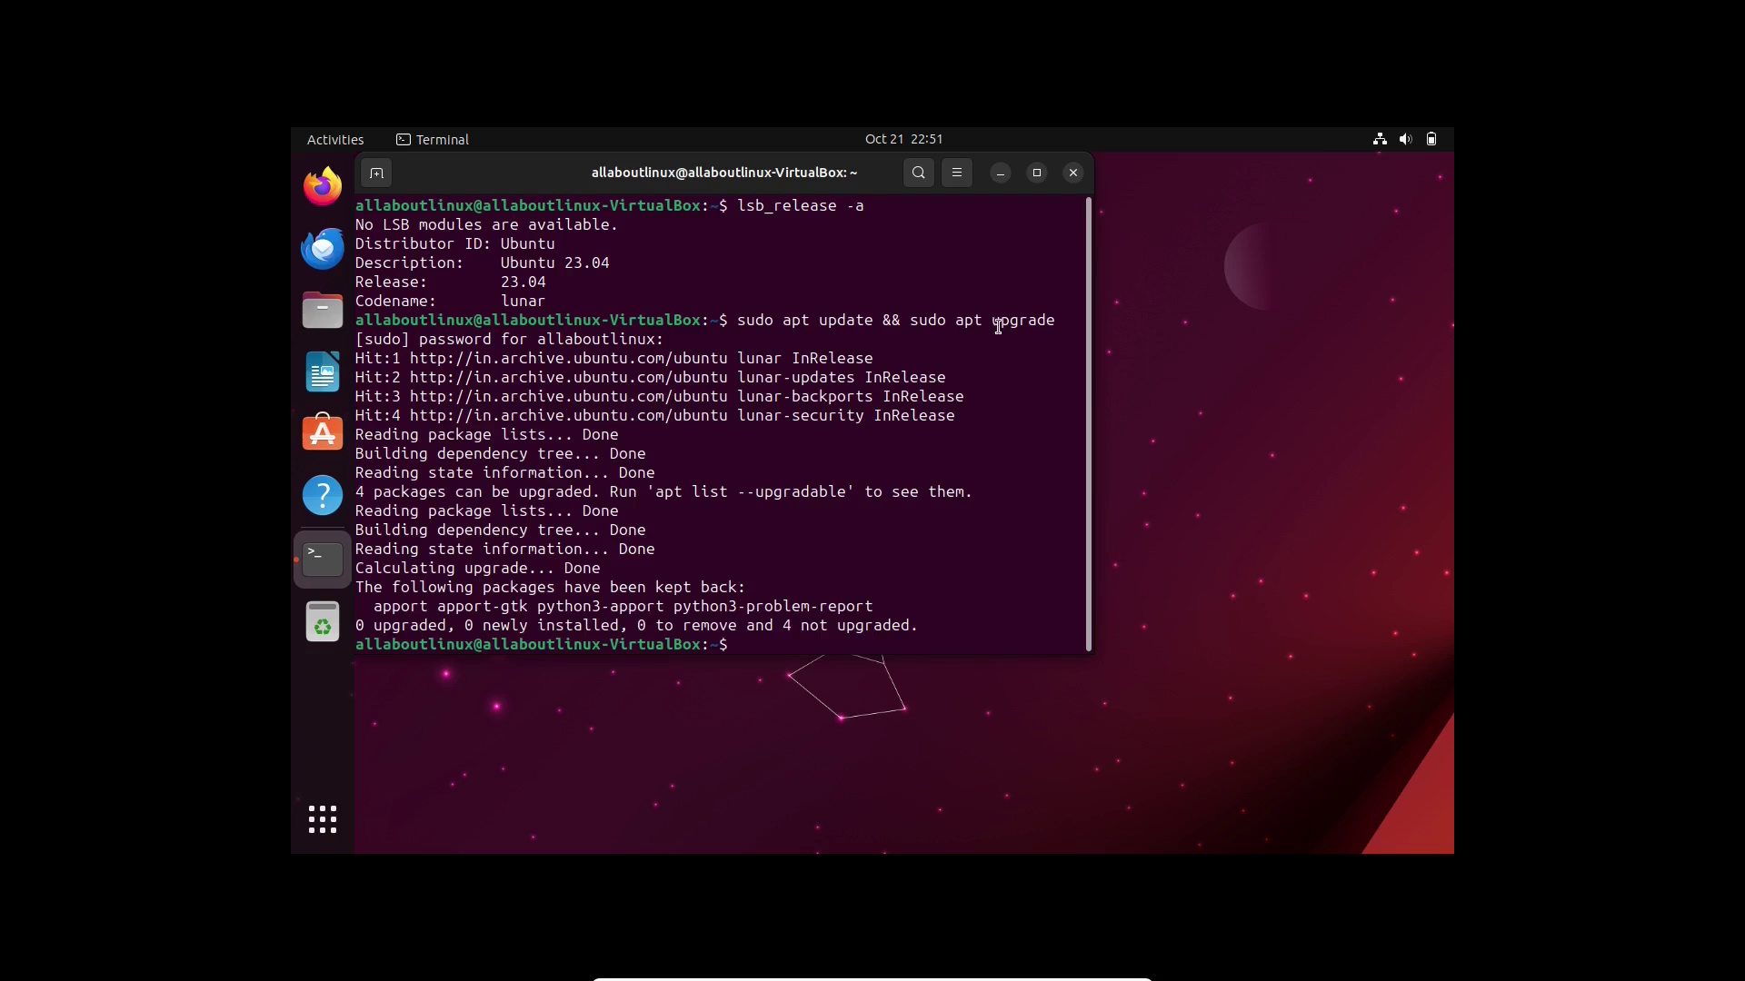
left_click(1073, 173)
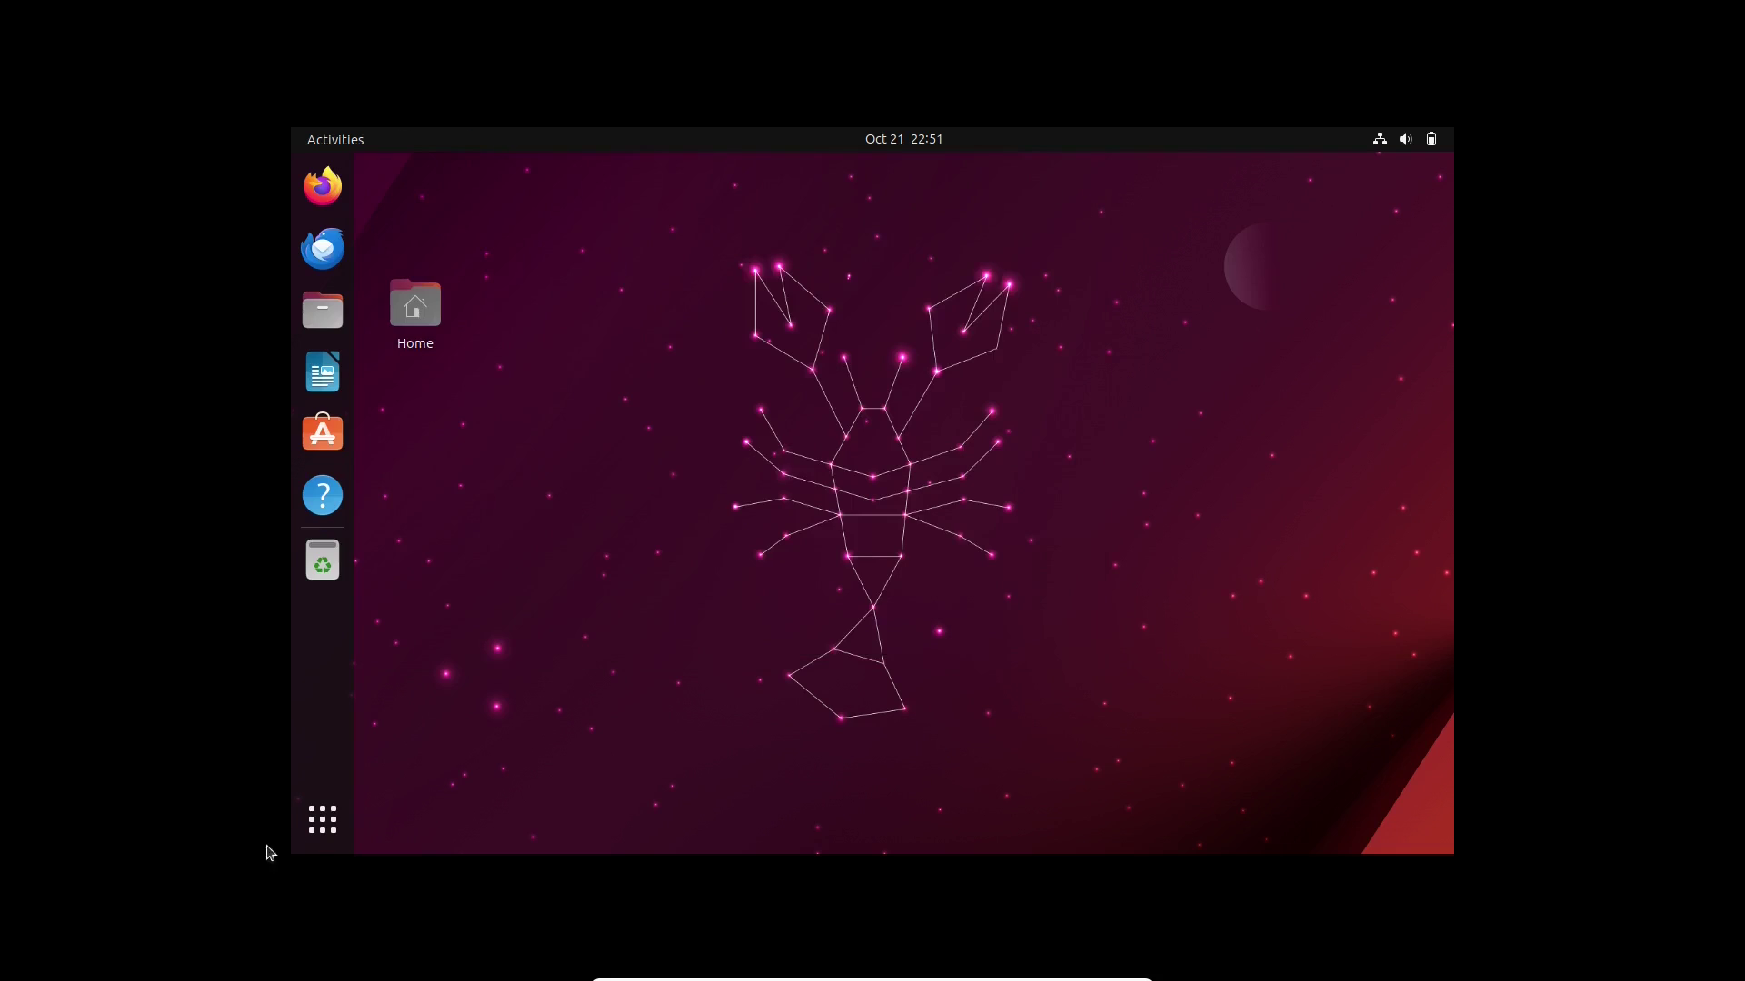
Step: Check for pending updates with Software Updater and dismiss its dialog
left_click(323, 819)
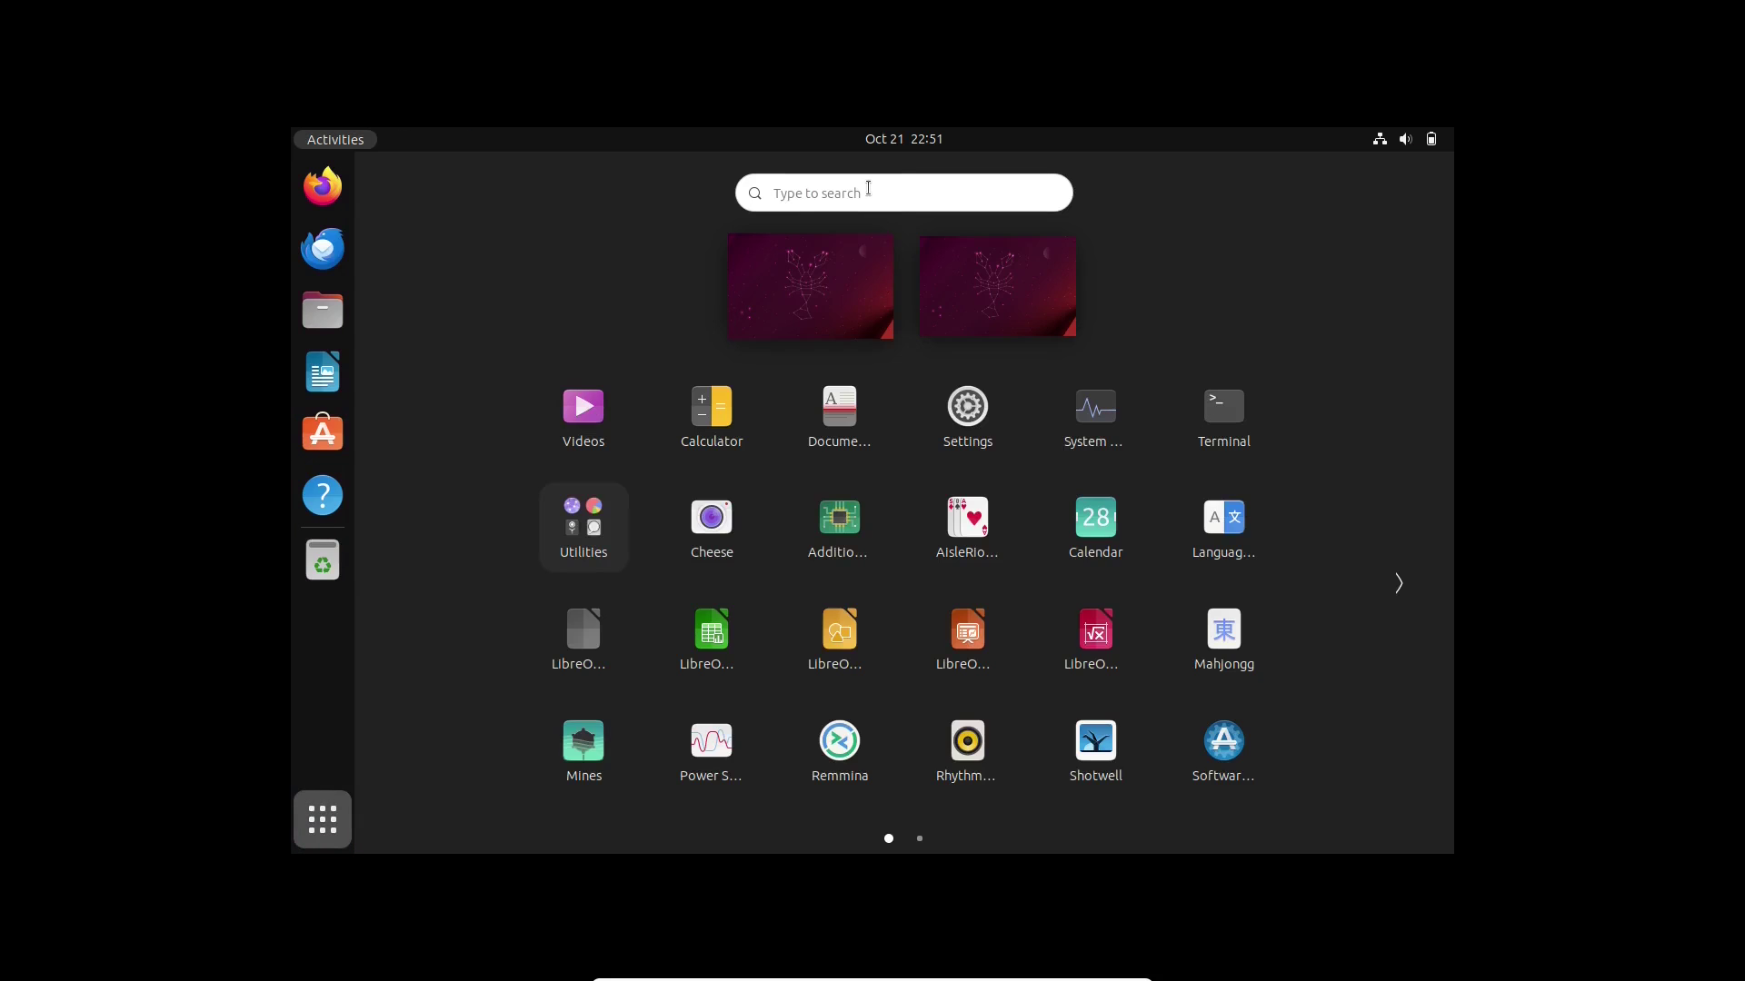
type("sol")
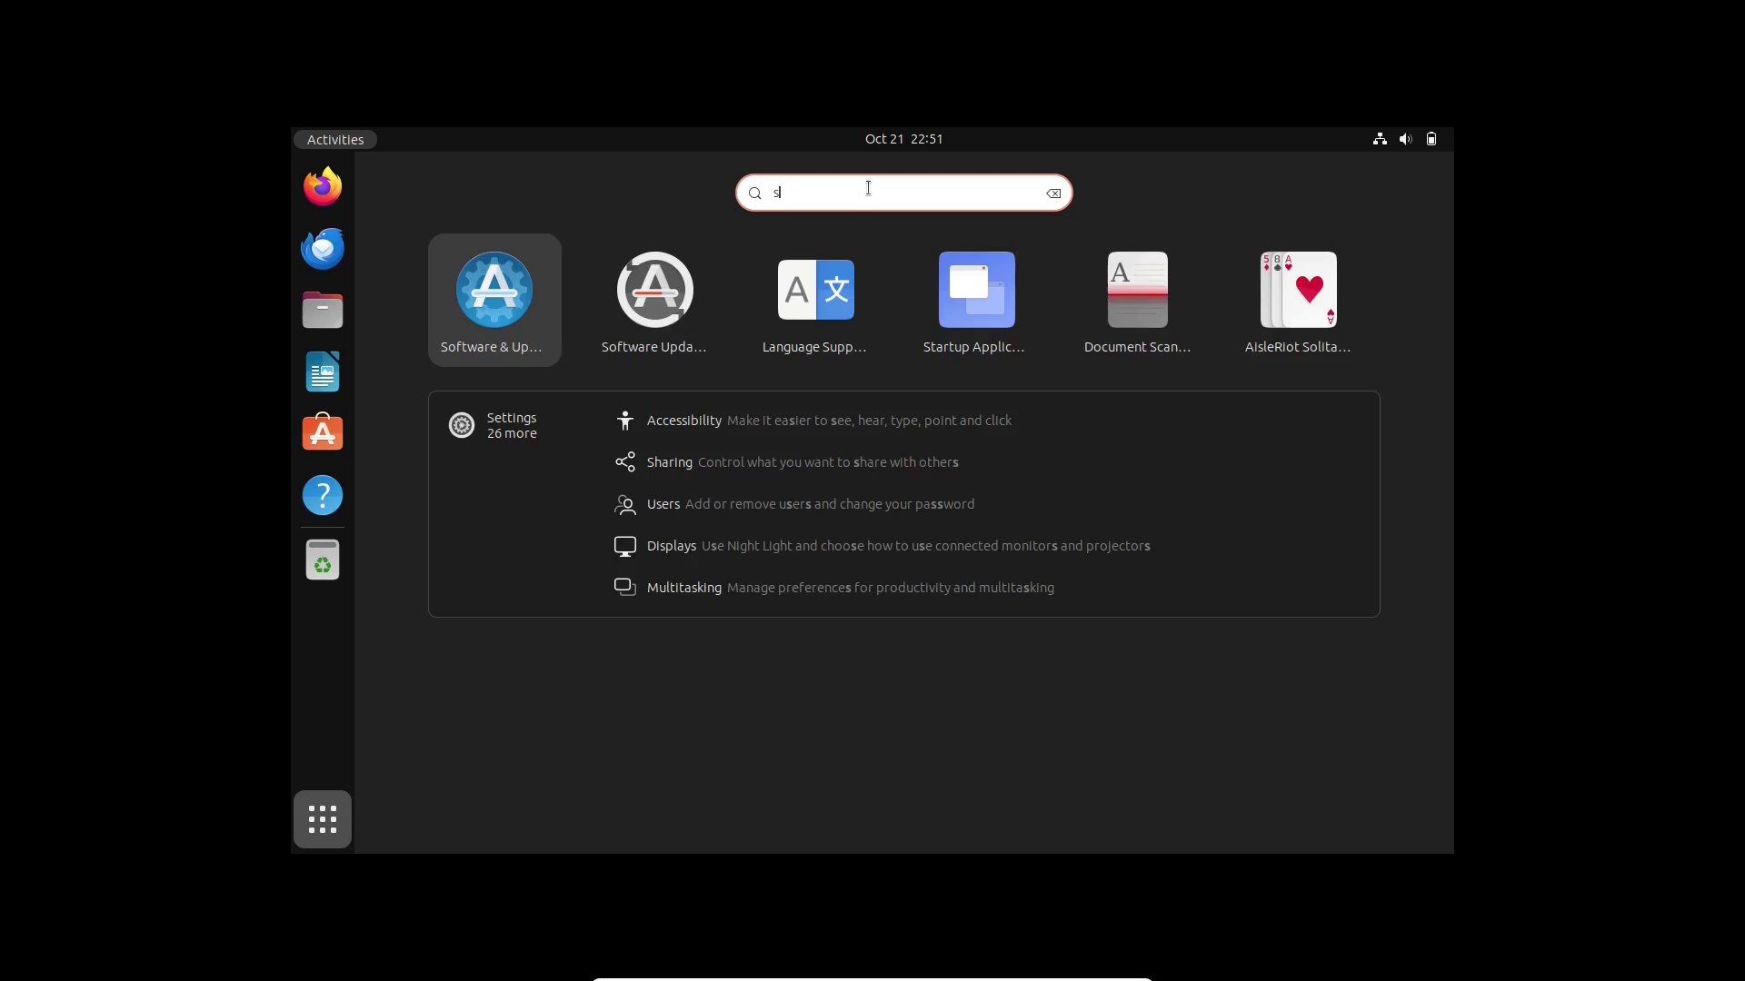
left_click(691, 311)
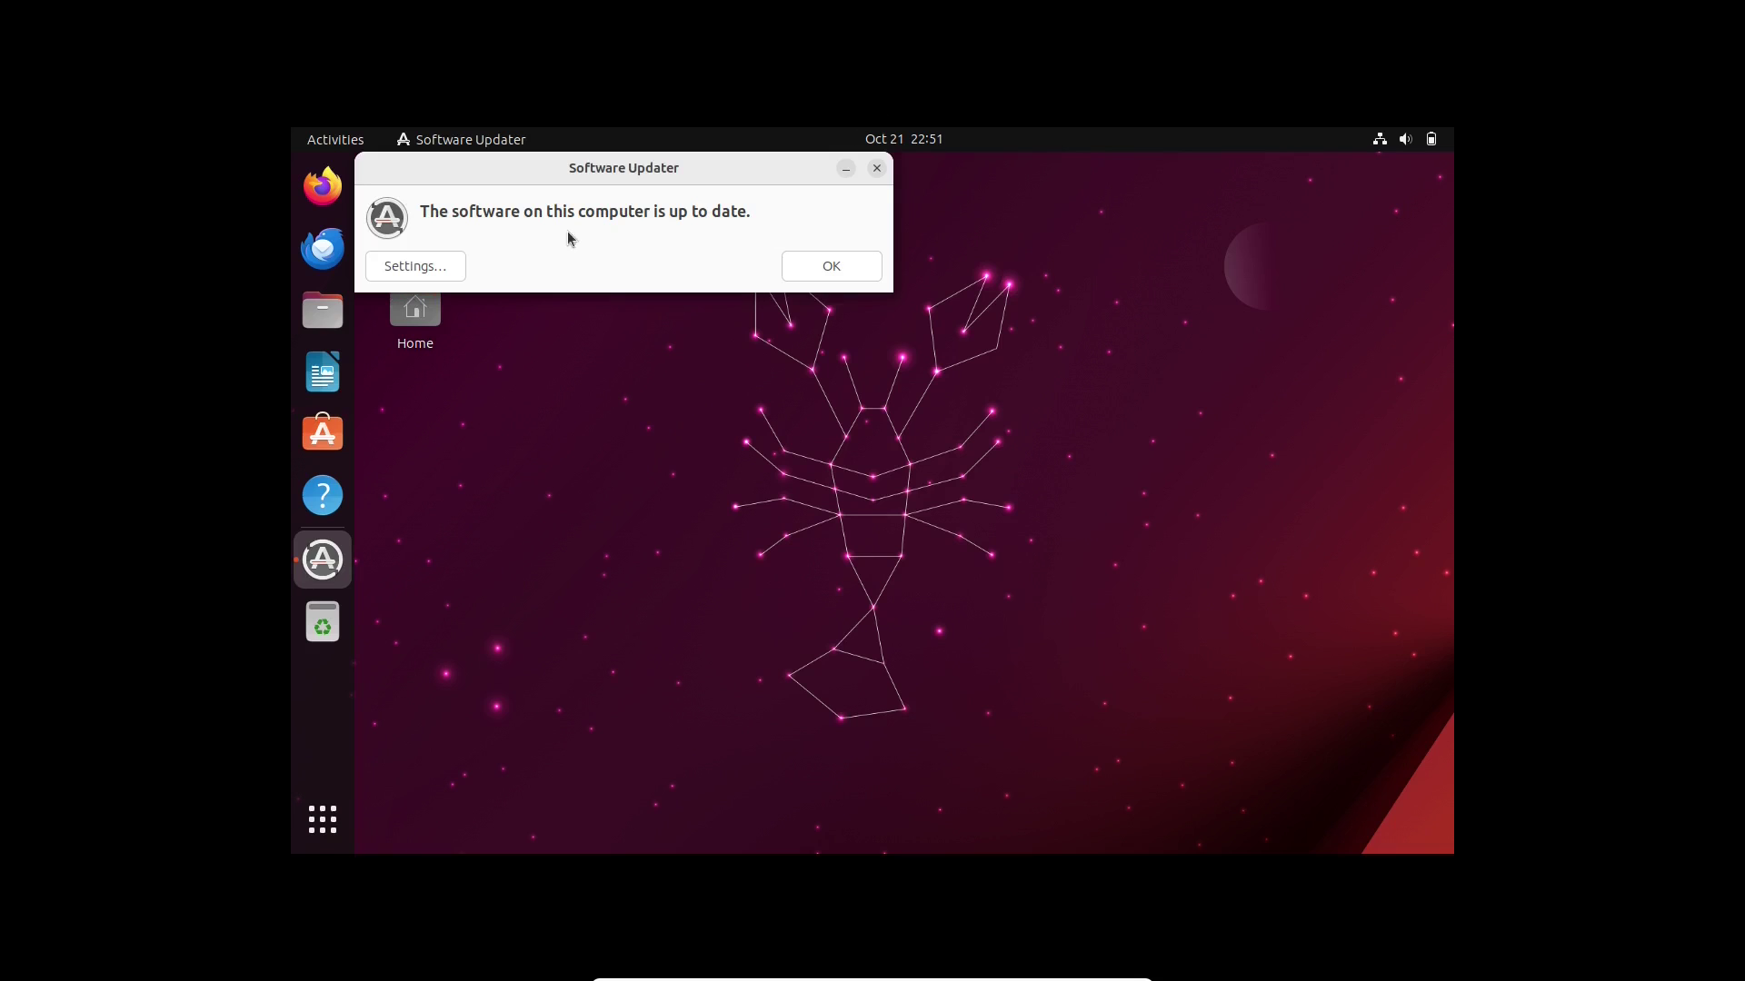
left_click(799, 275)
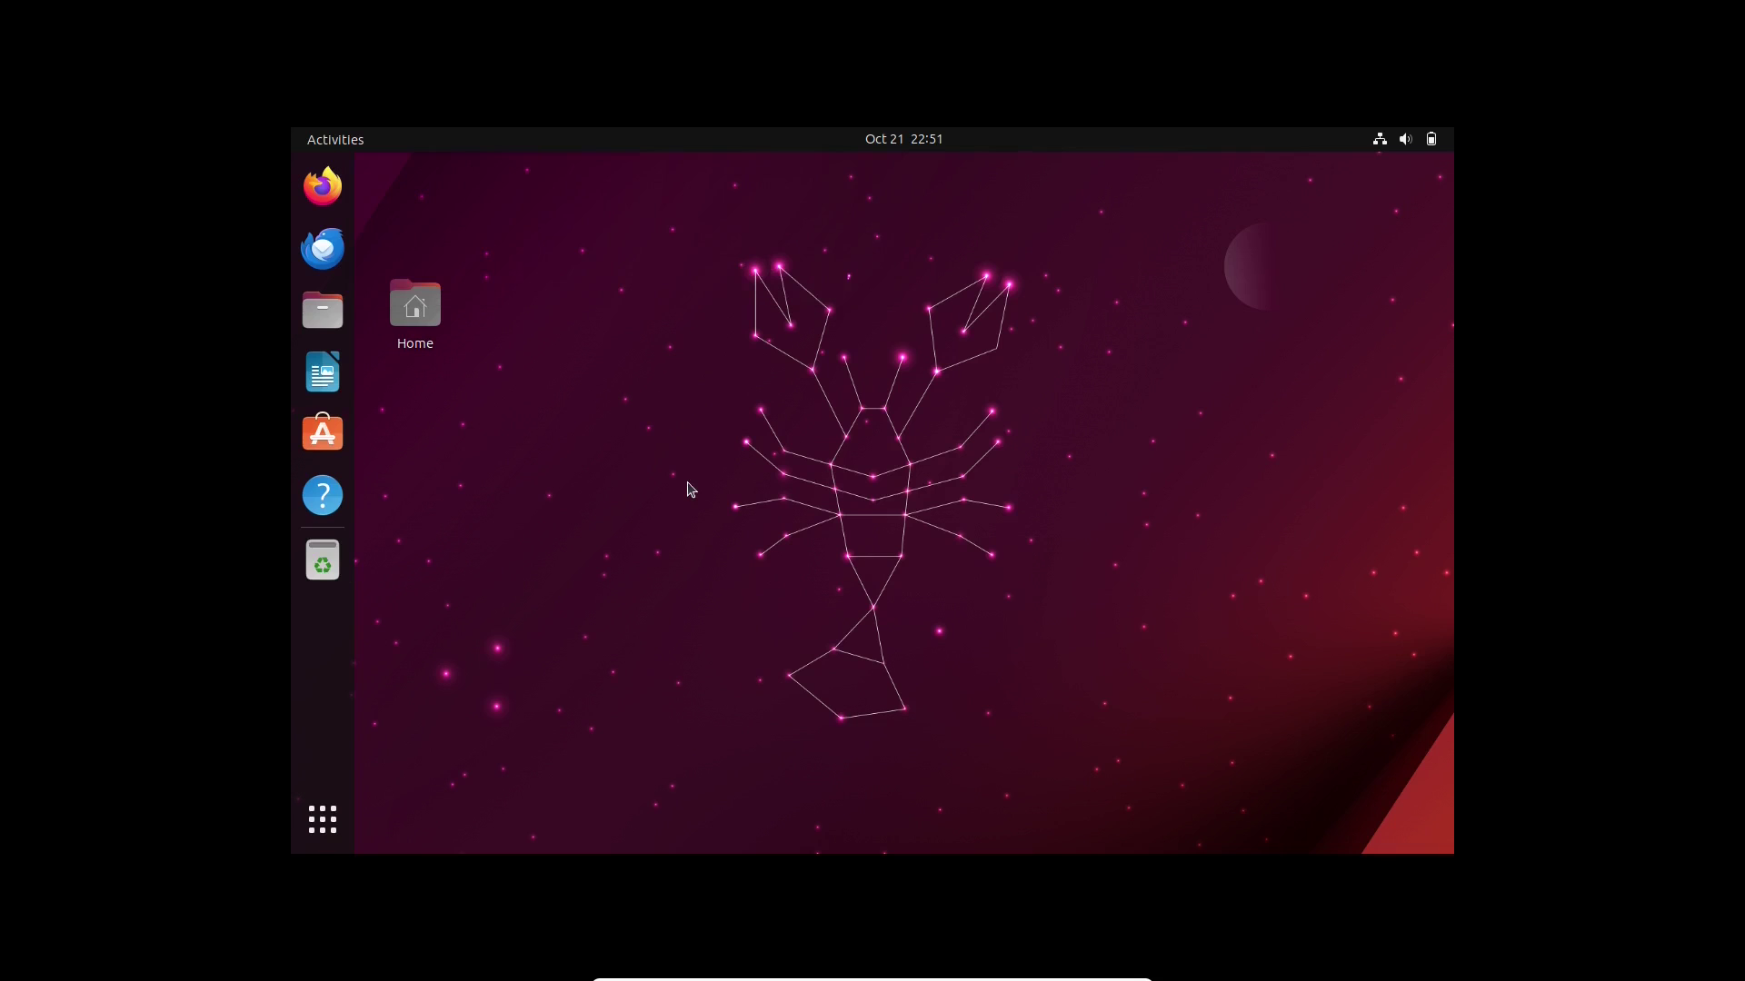
Step: Check for a new Ubuntu release by running update-manager -d in a new terminal
key("ctrl+alt+t")
type("update-")
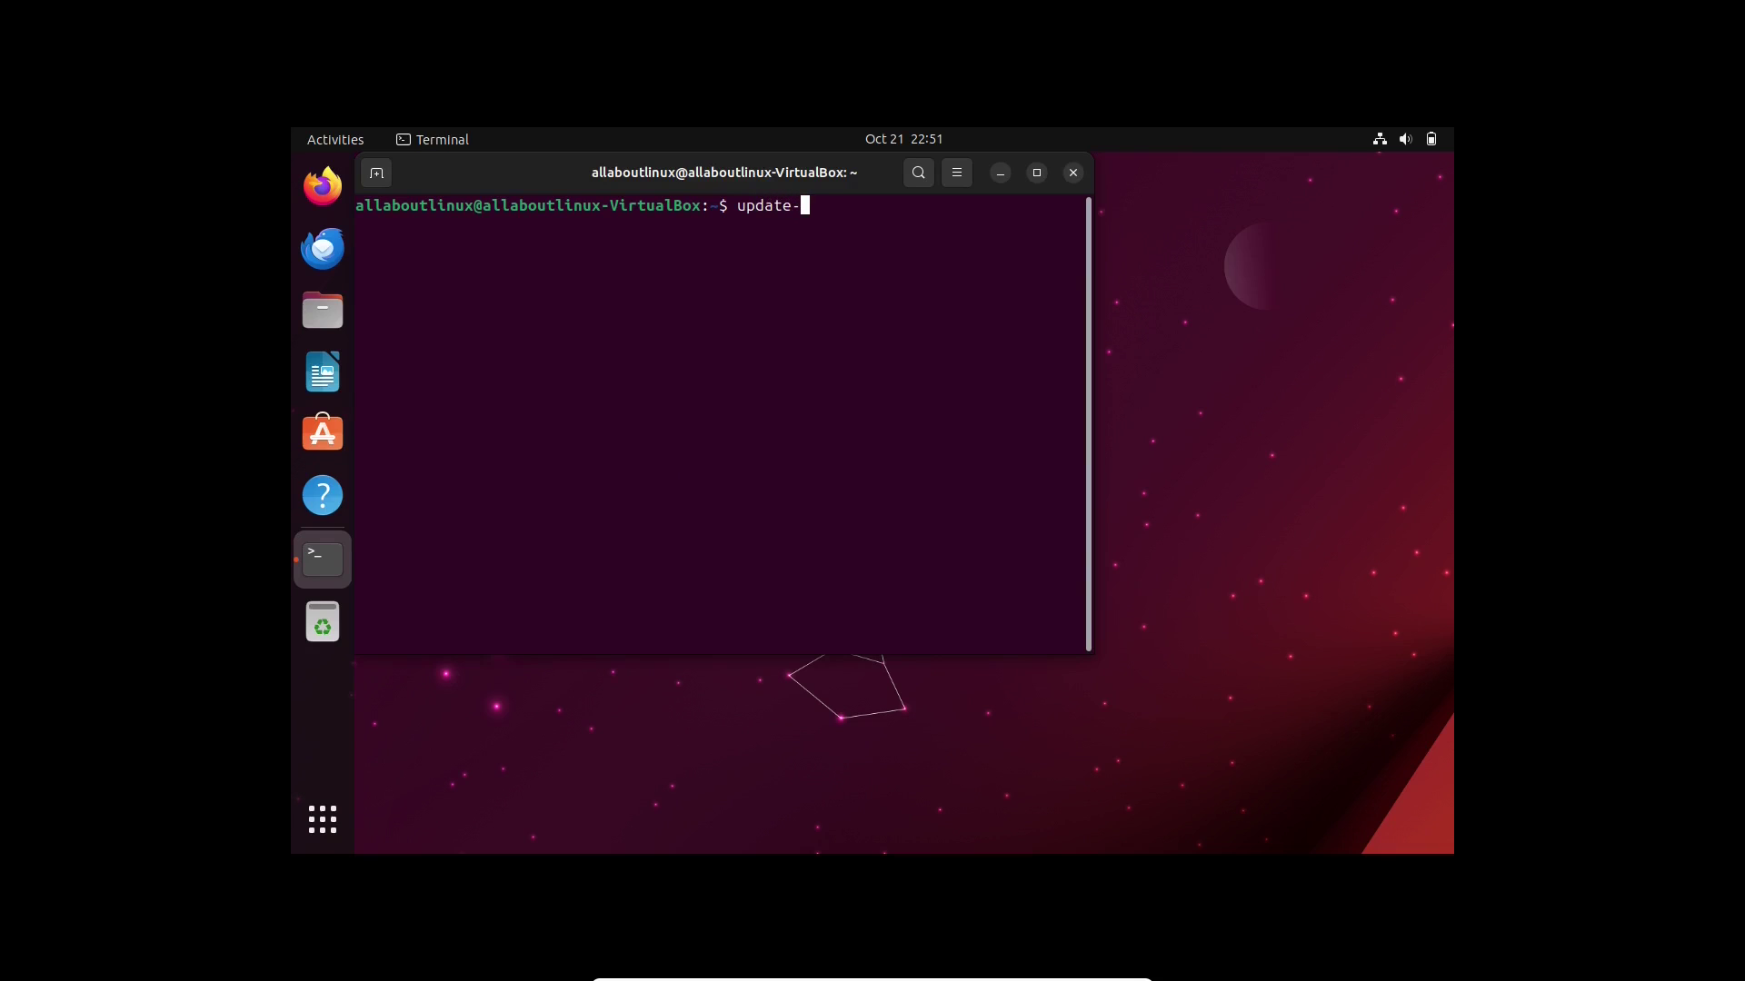
type("manager -d")
key("Return")
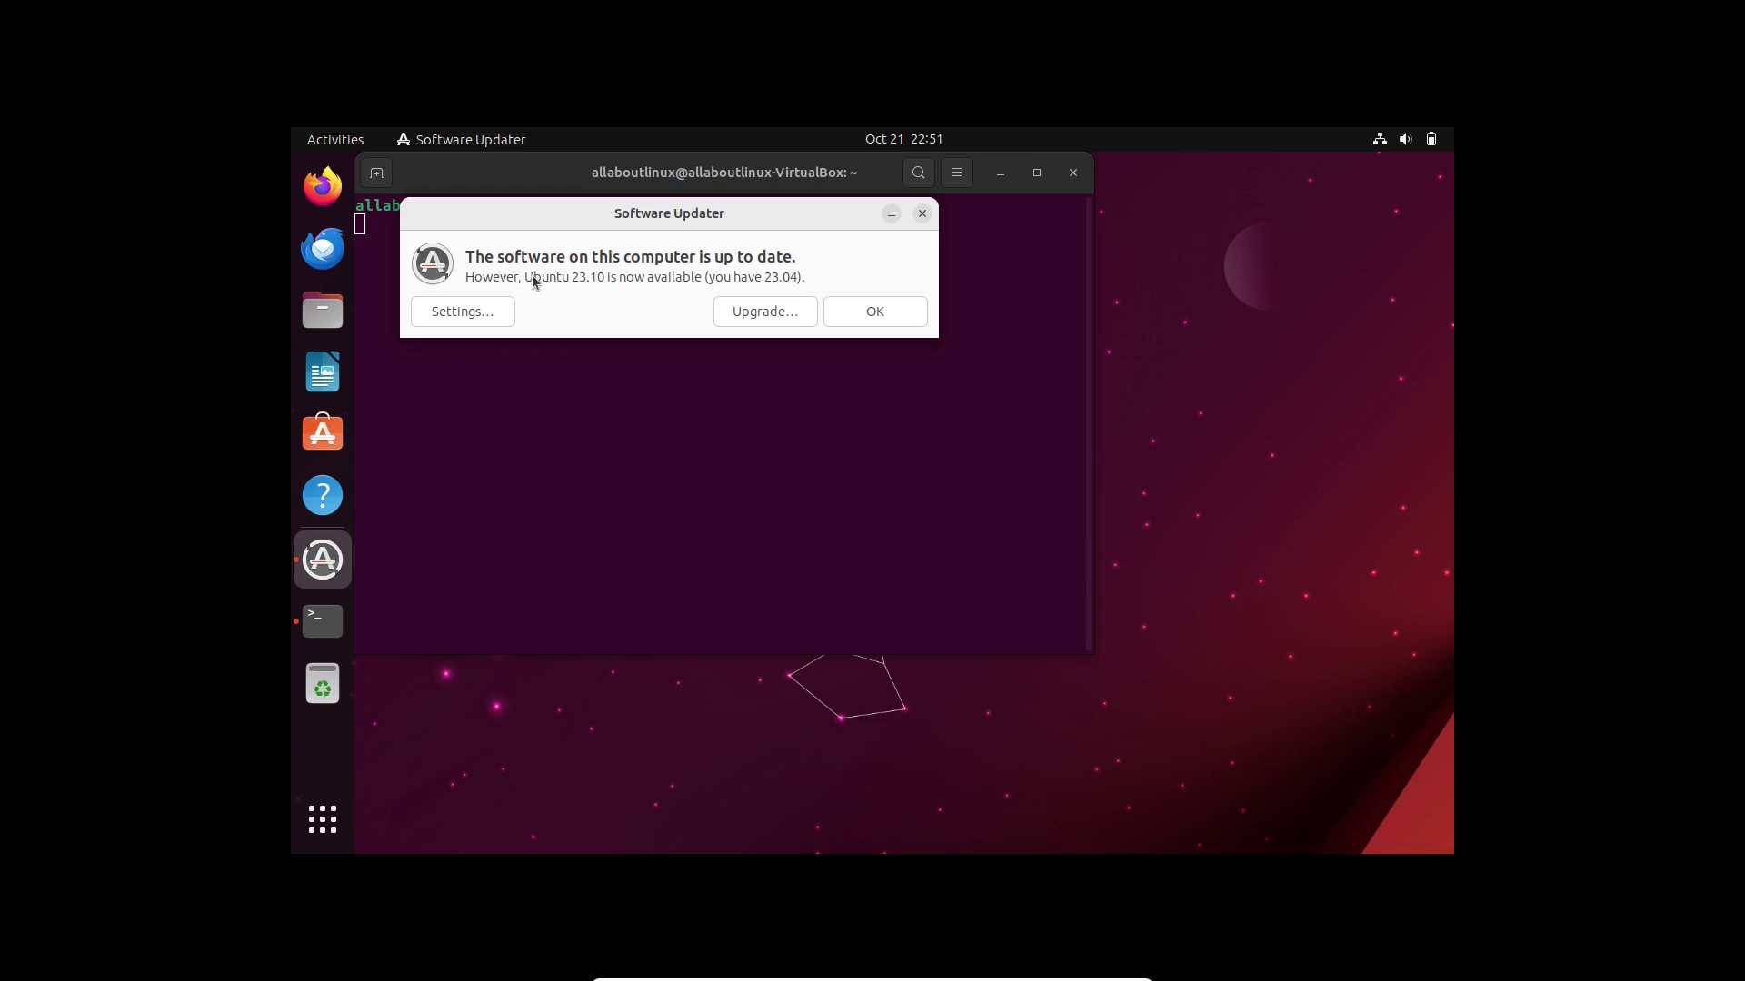
Step: Start the upgrade to Ubuntu 23.10 from Software Updater and authenticate with the account password
left_click(762, 305)
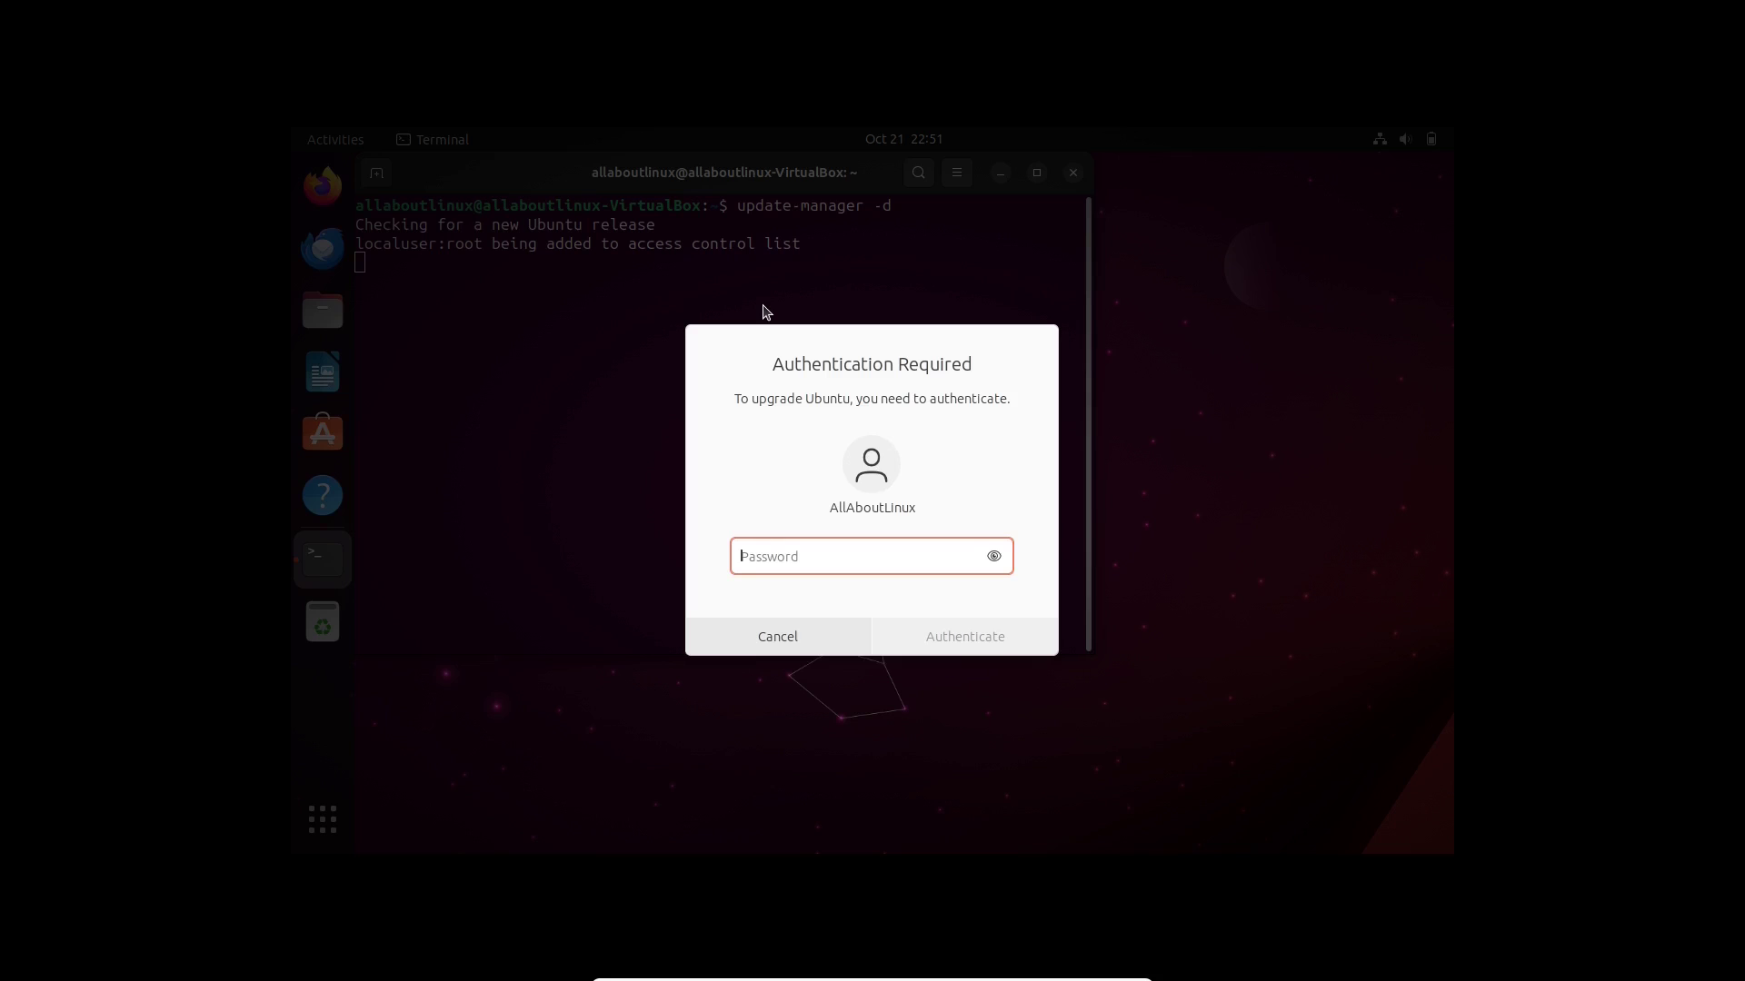
type("************")
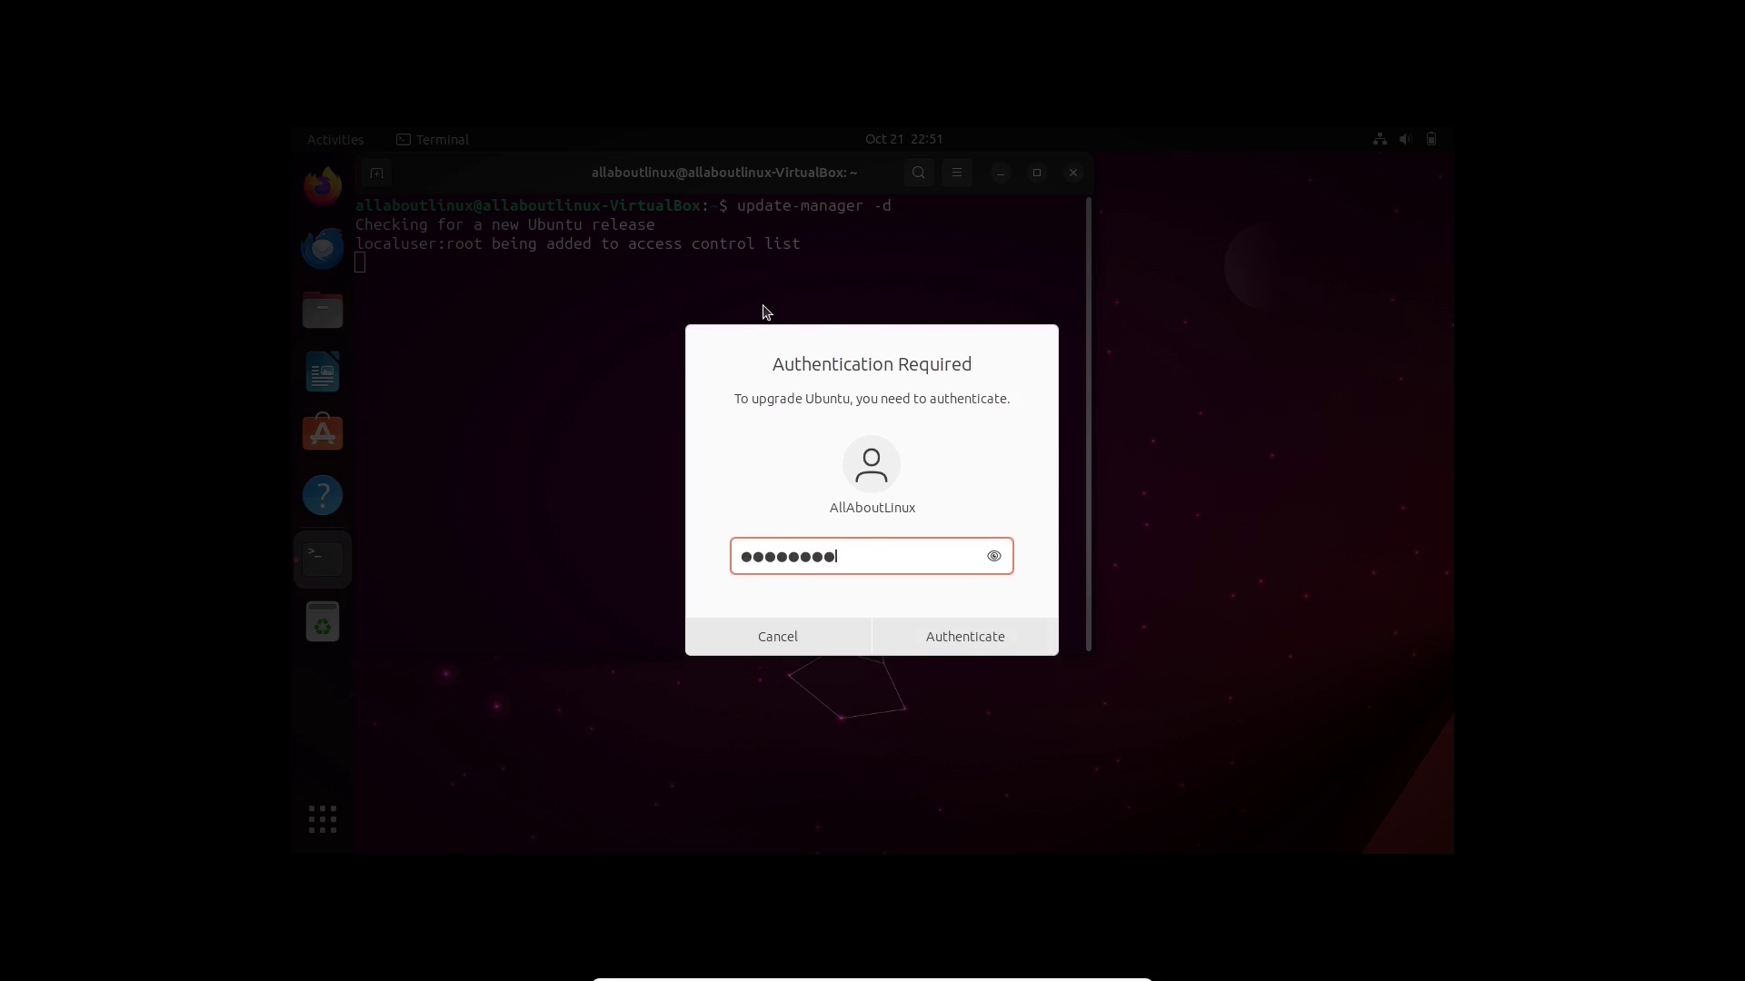
key("Return")
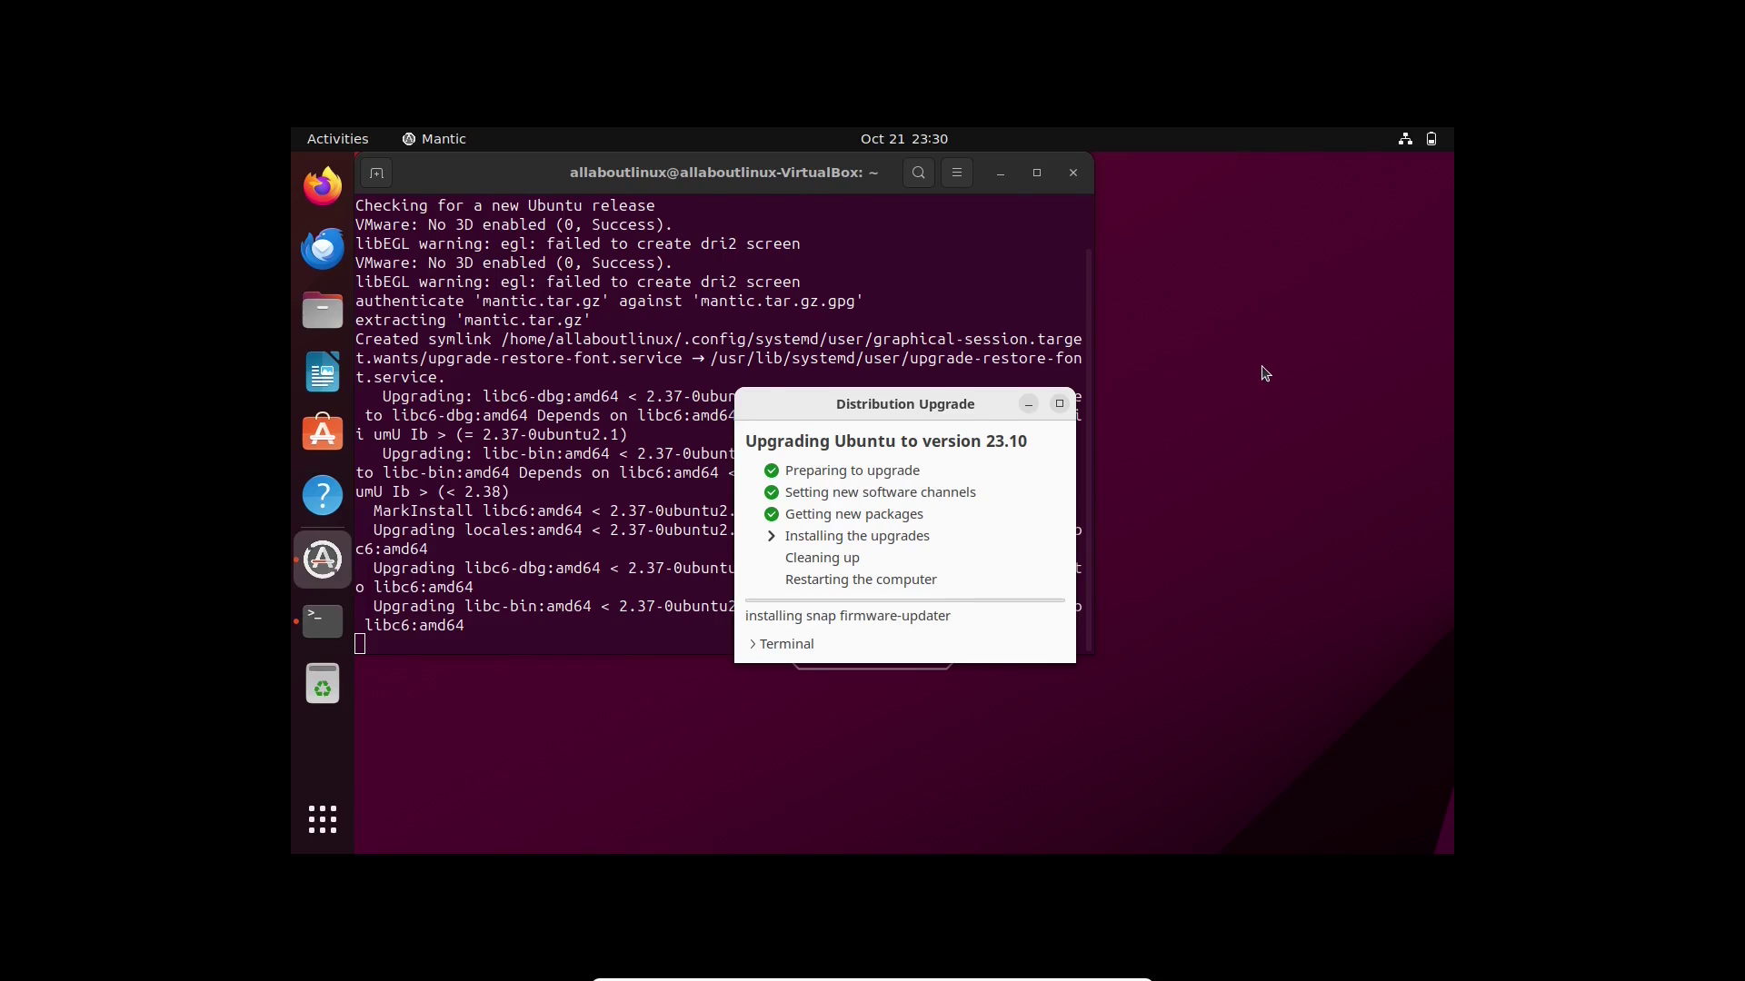
Step: Restart the system to complete the distribution upgrade, and dismiss the virtual machine's mouse integration notice
left_click(1251, 767)
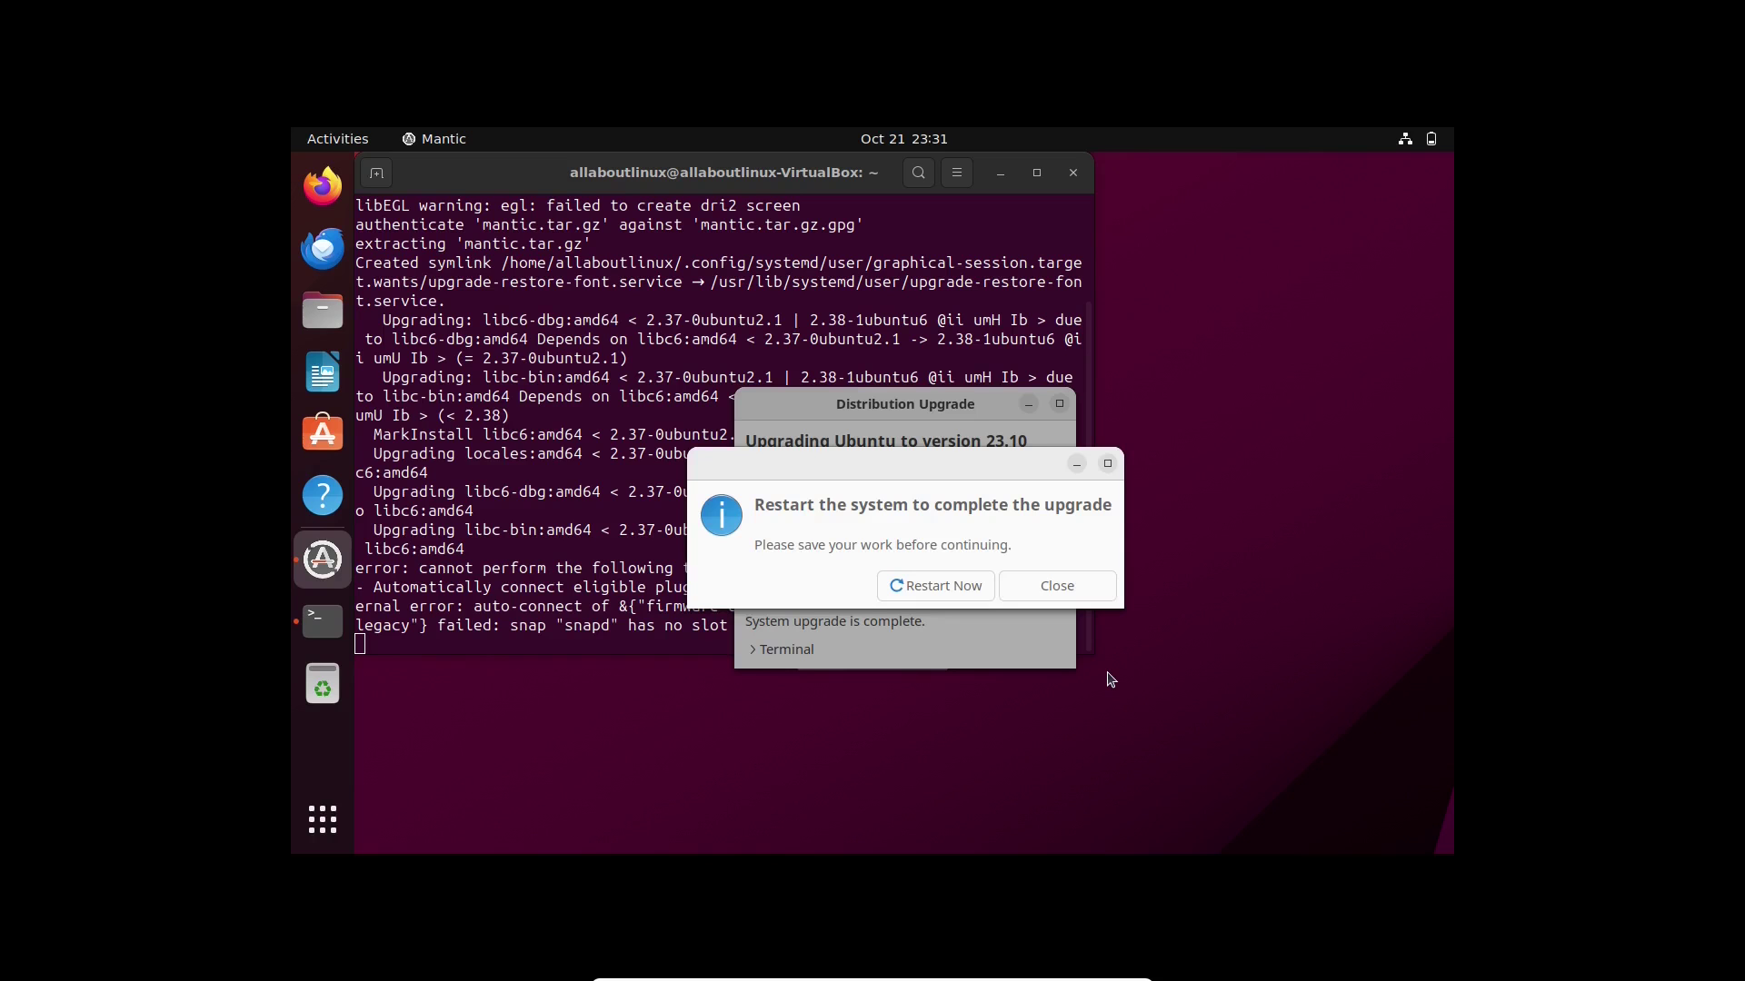
left_click(937, 595)
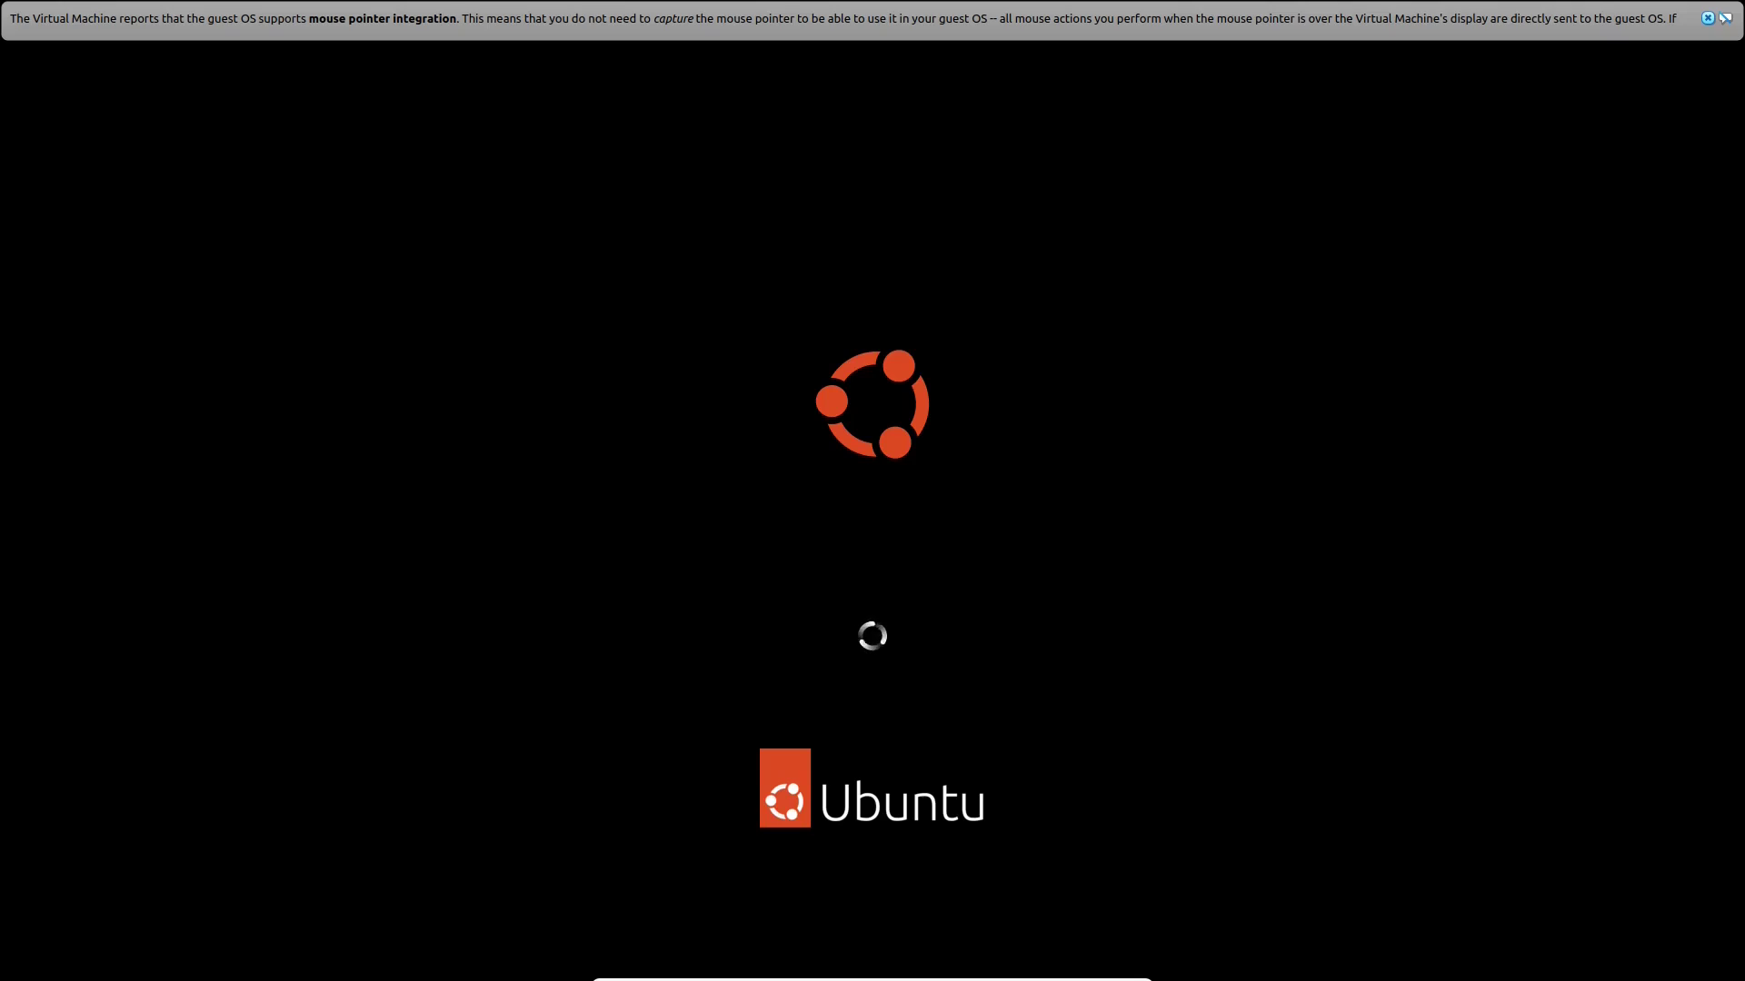
left_click(1710, 18)
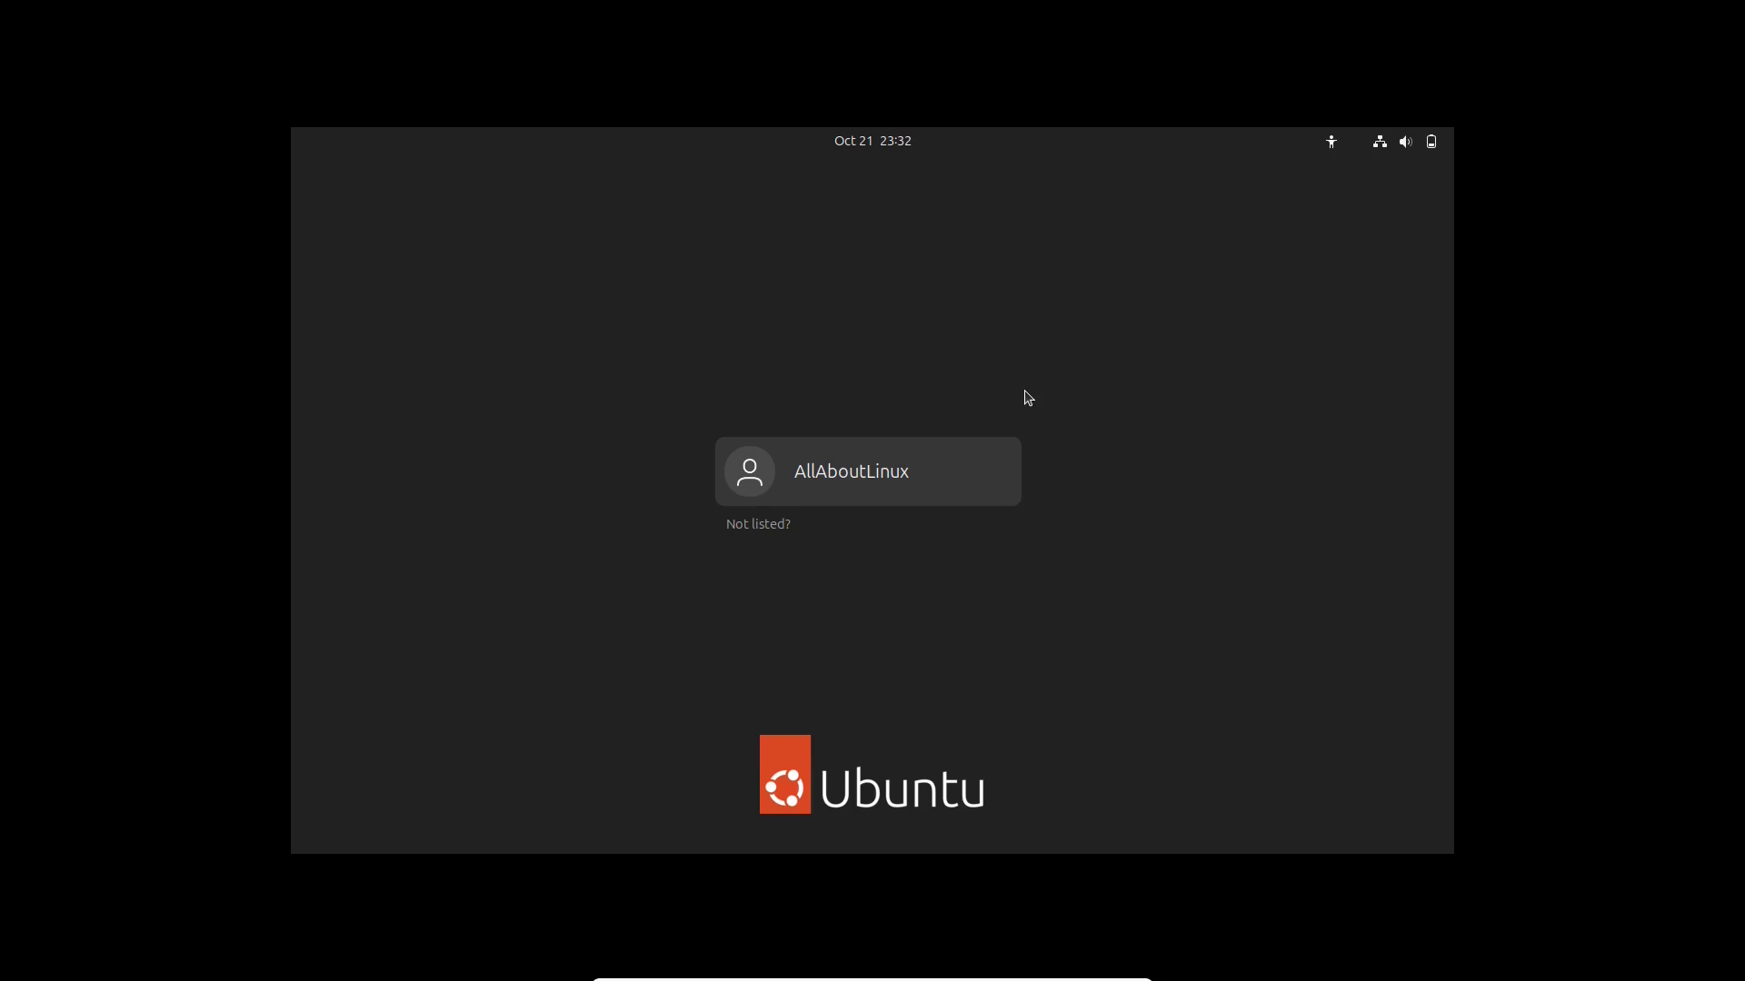
Step: Log in to the listed user account with the account password
key("Return")
type("a")
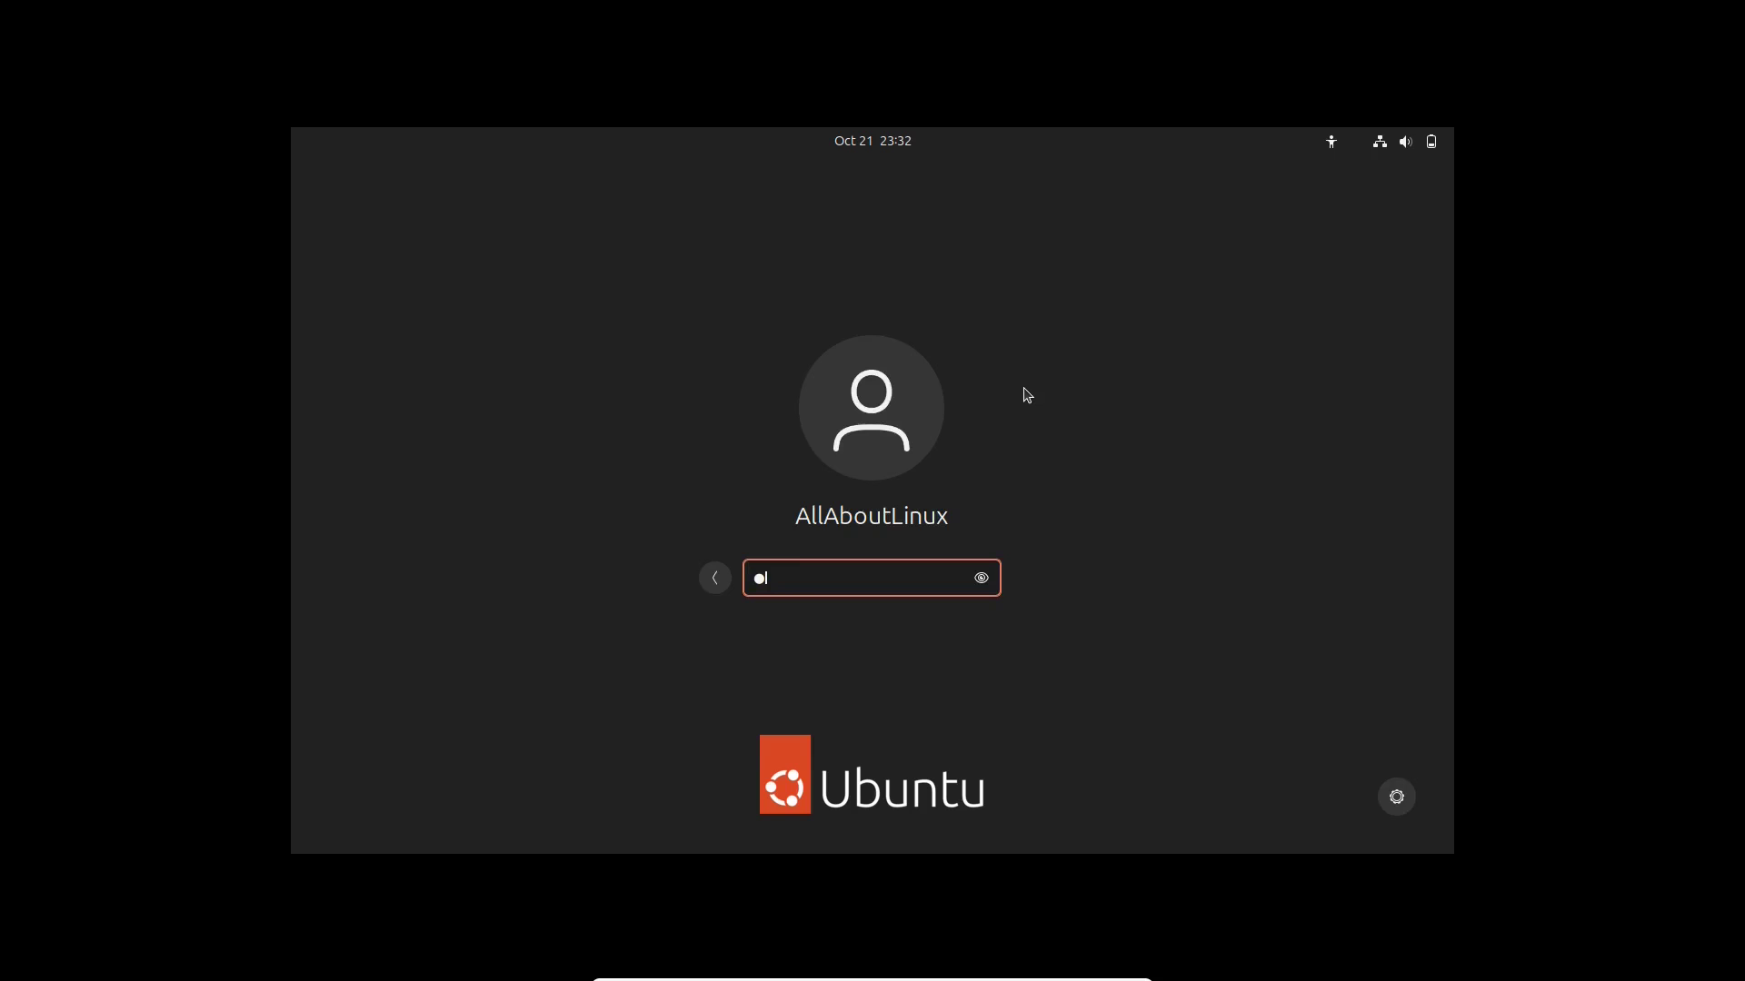
key("BackSpace")
type("aaaaaa")
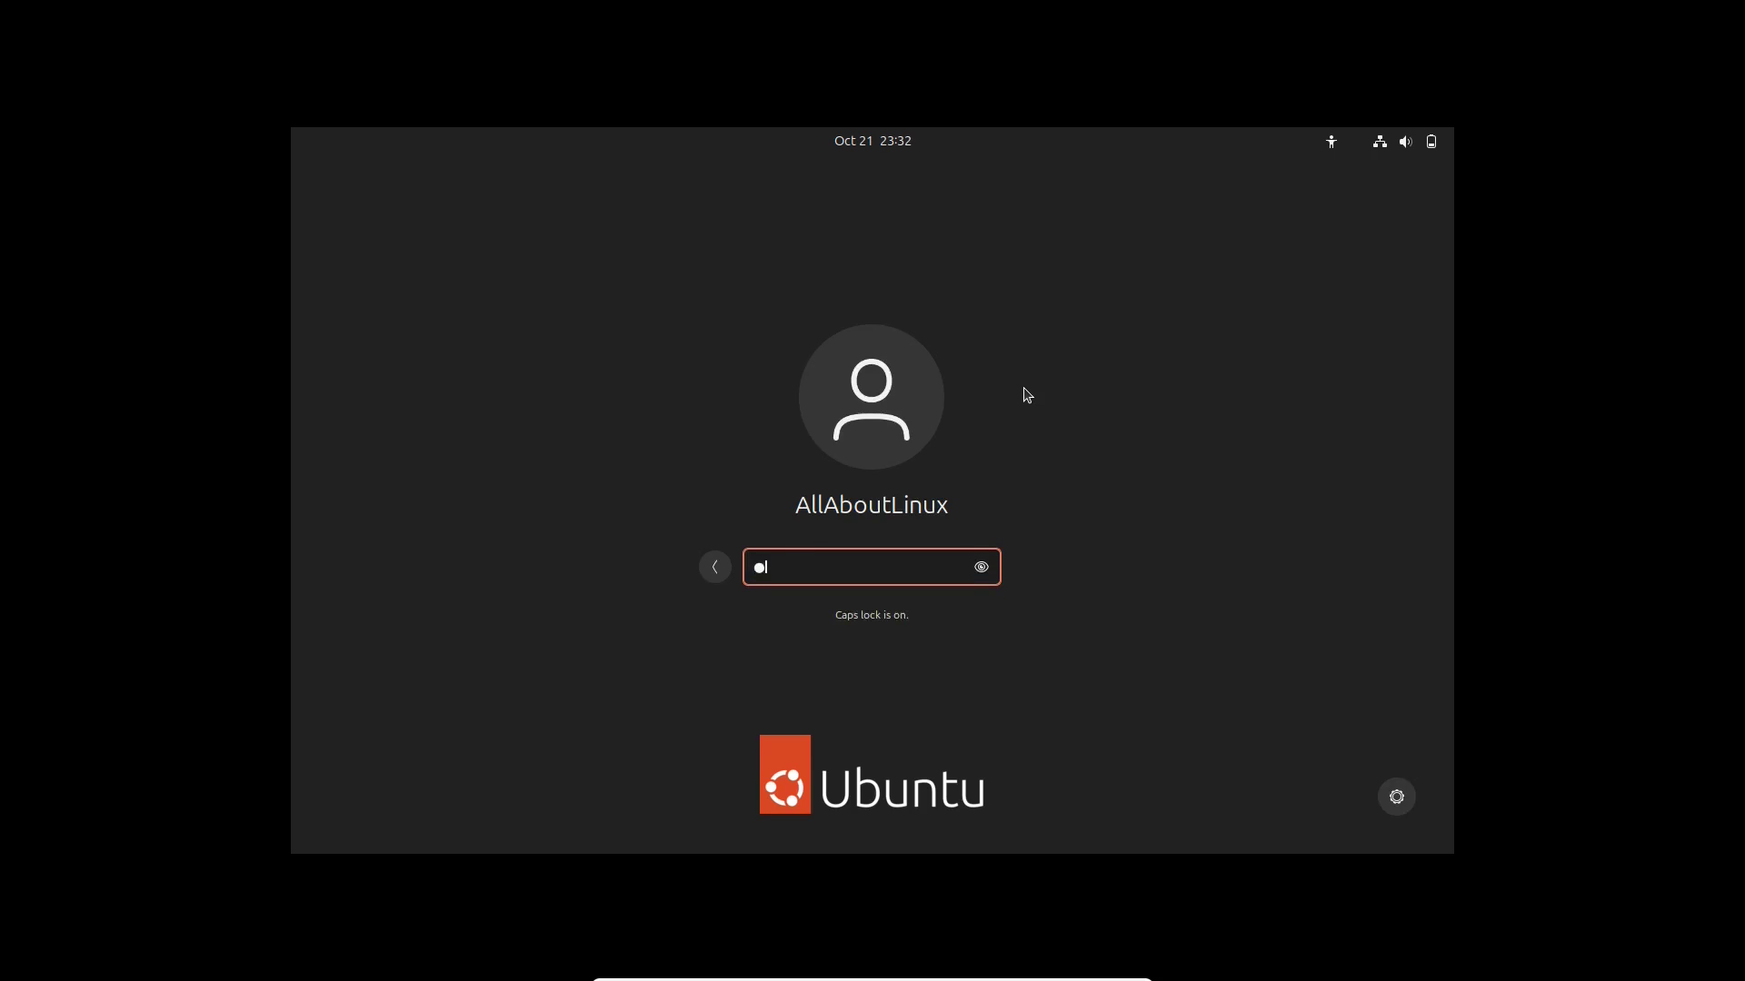
type("aaaaaa")
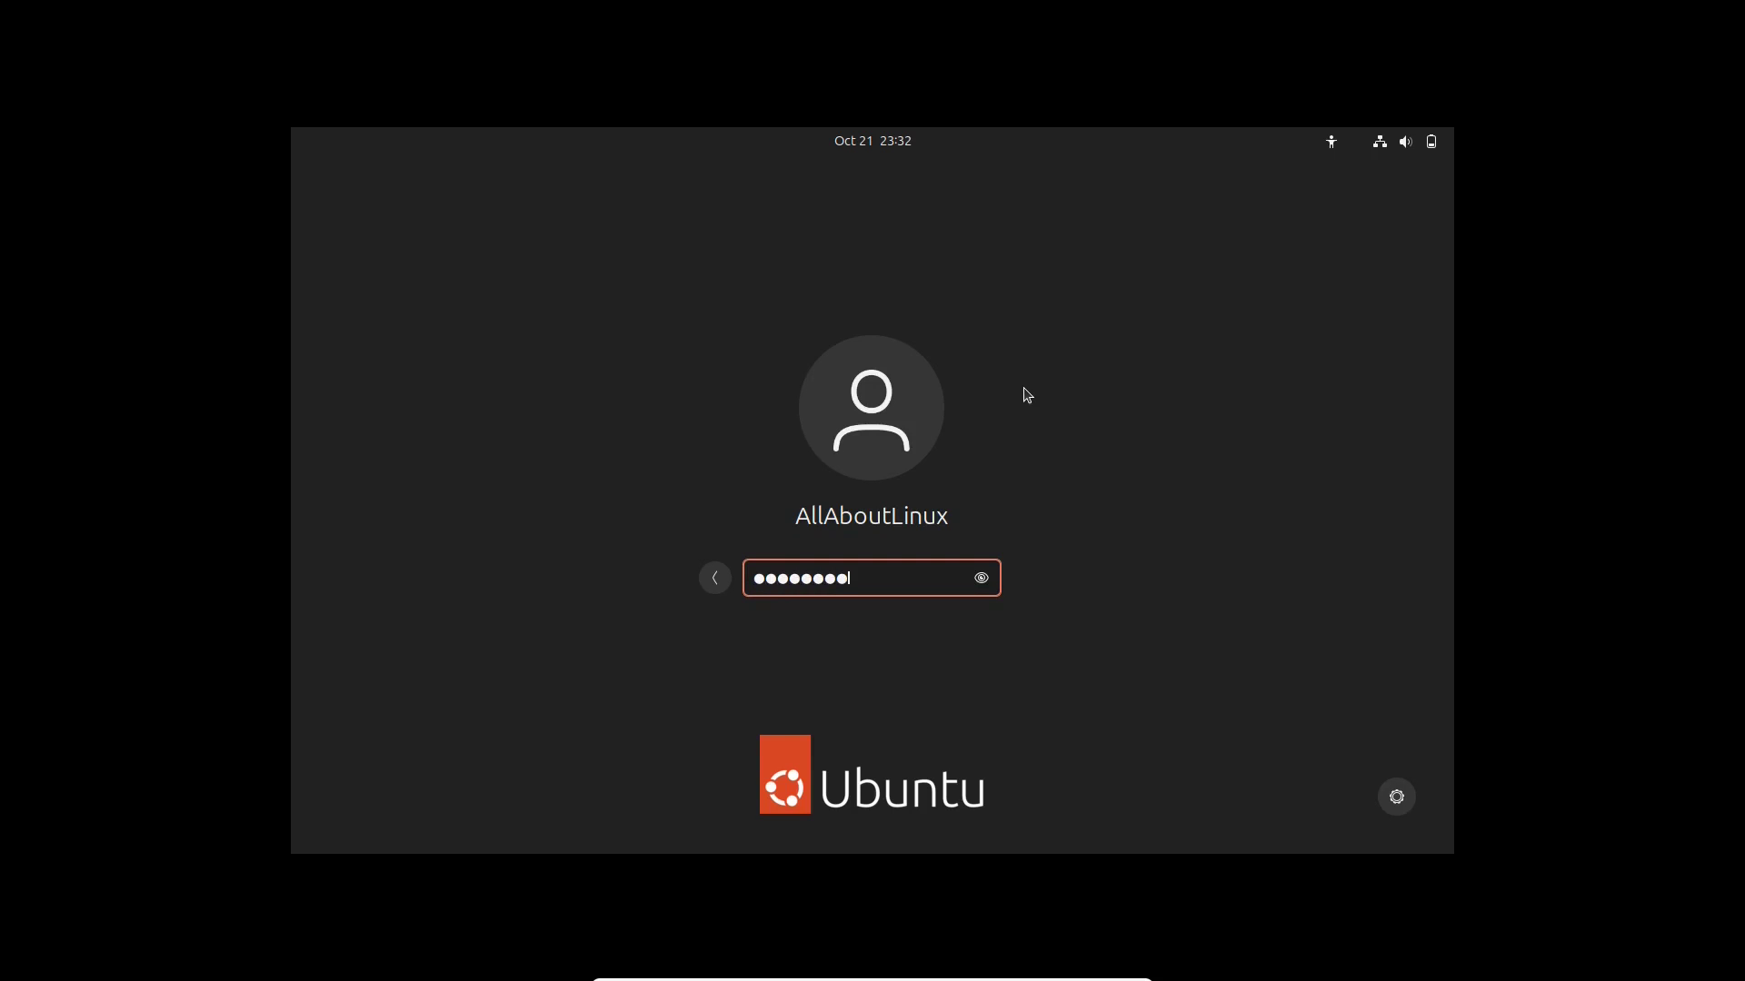
key("Return")
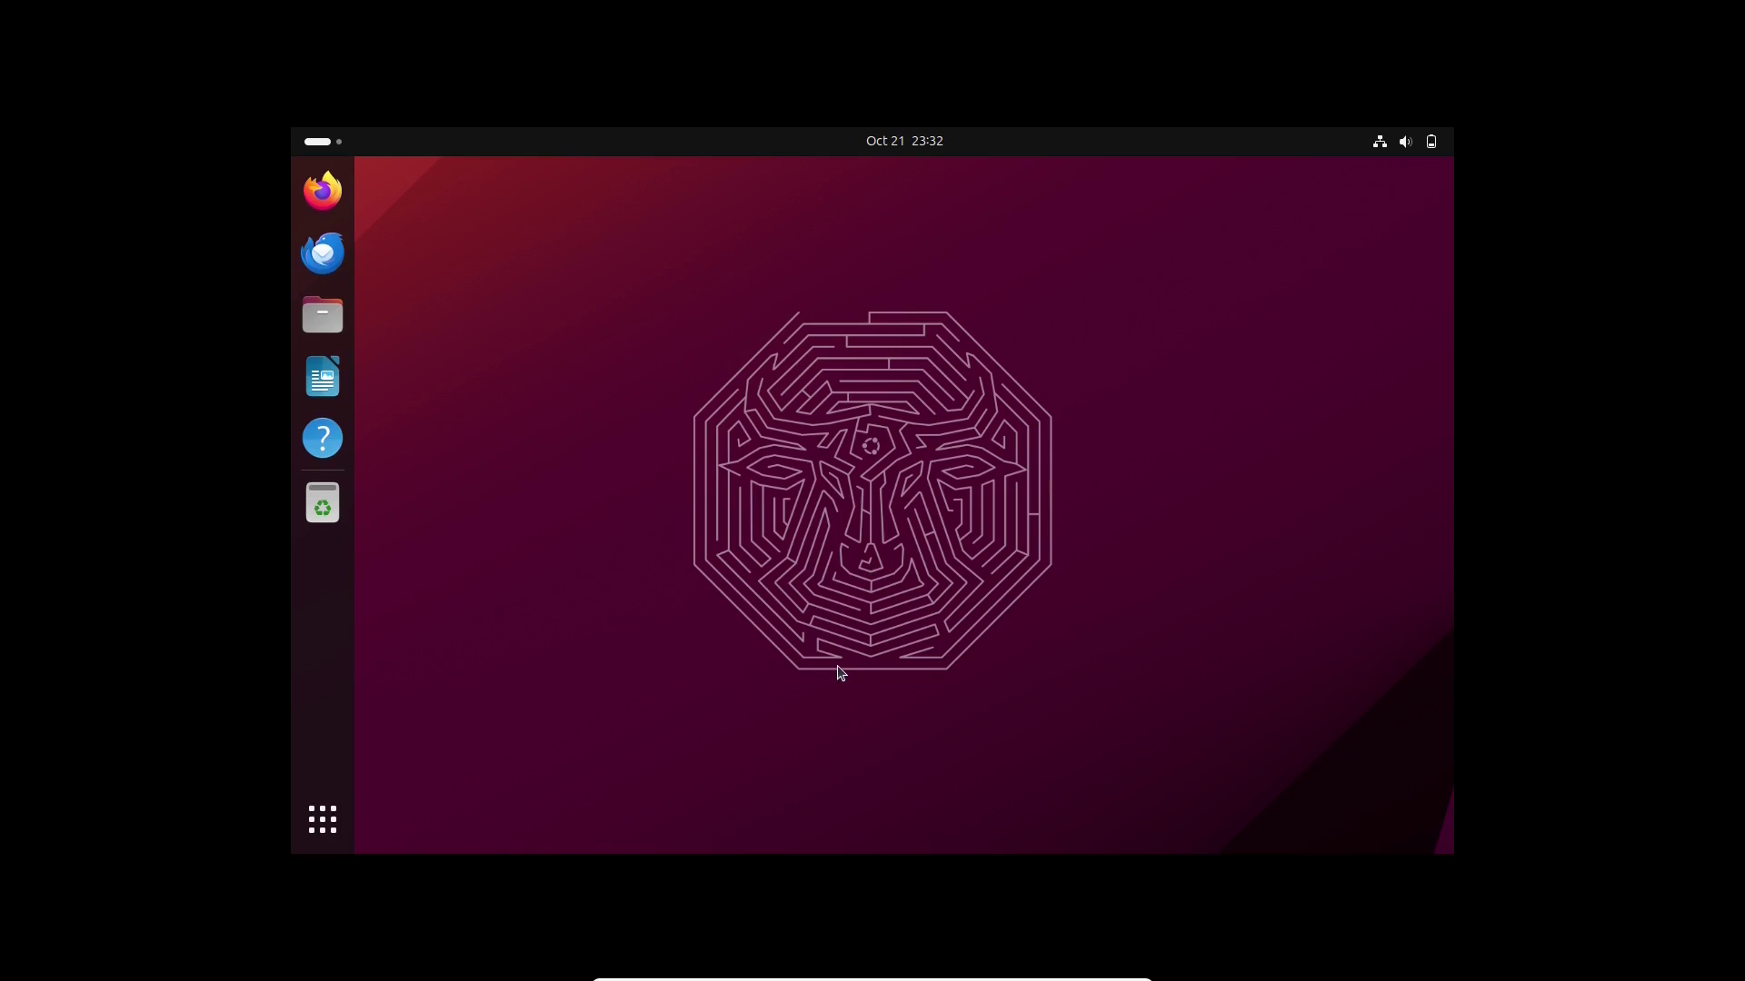
Step: Verify the upgraded Ubuntu release by running lsb_release -a in a new terminal, and close the terminal
key("ctrl+alt+t")
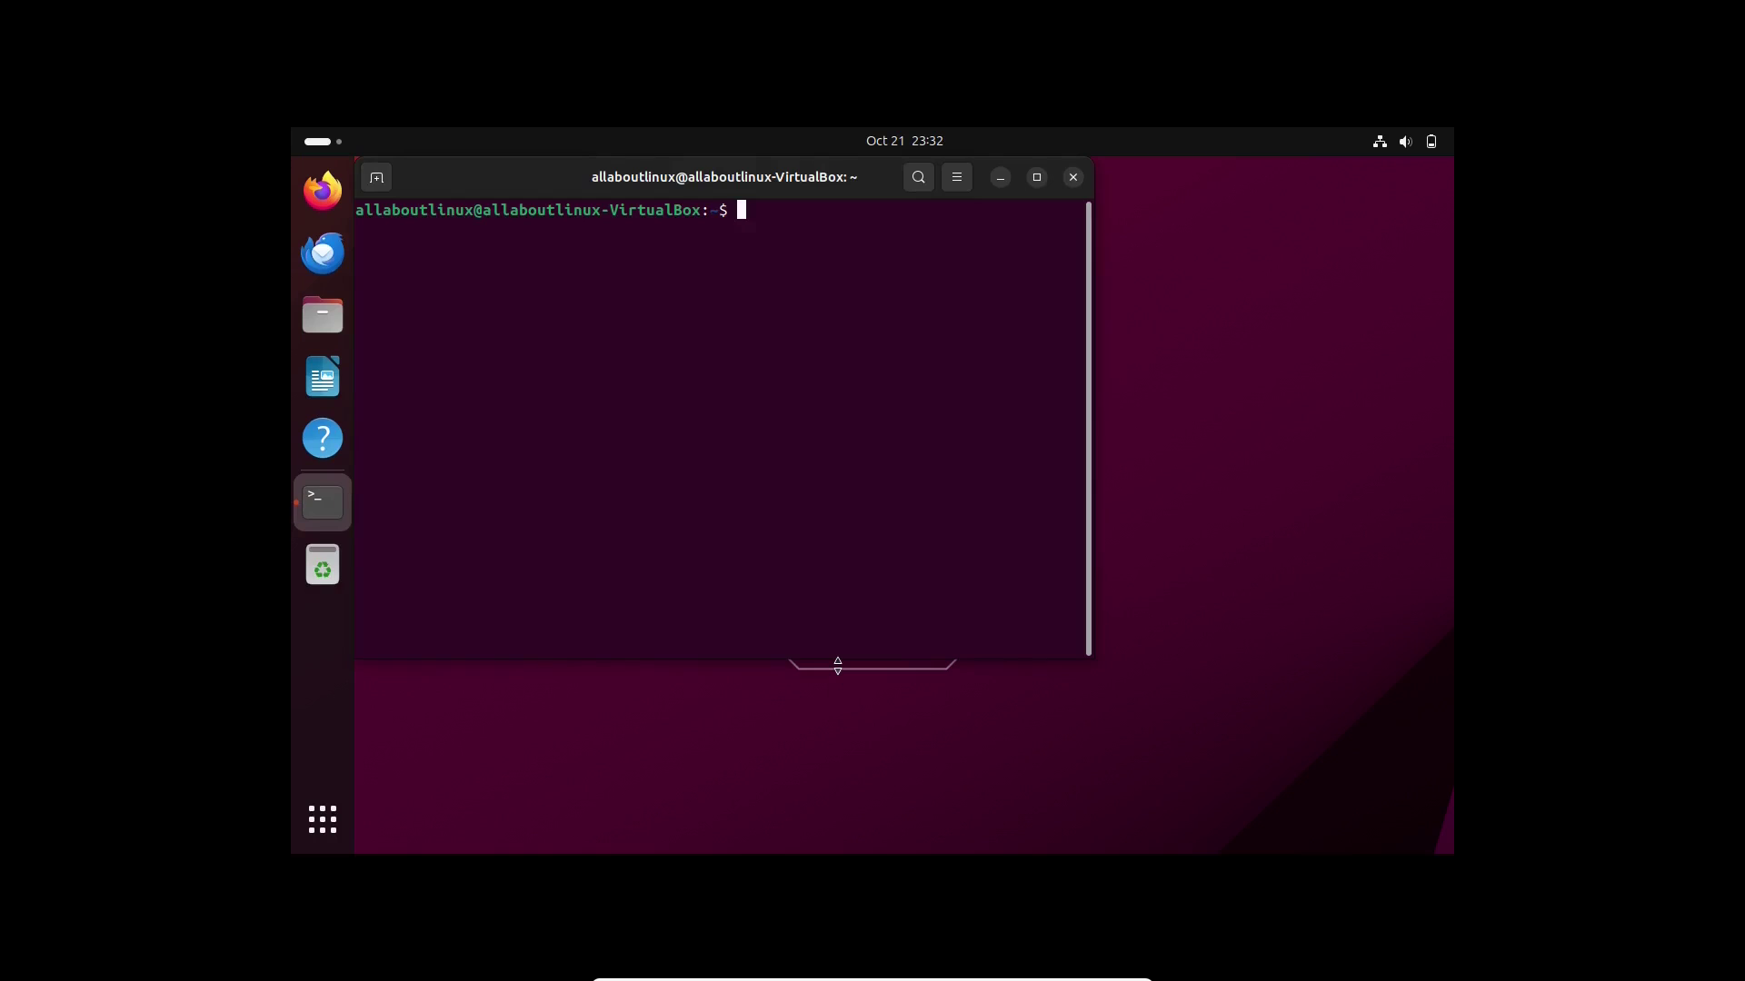
type("lsb_release -a")
key("Return")
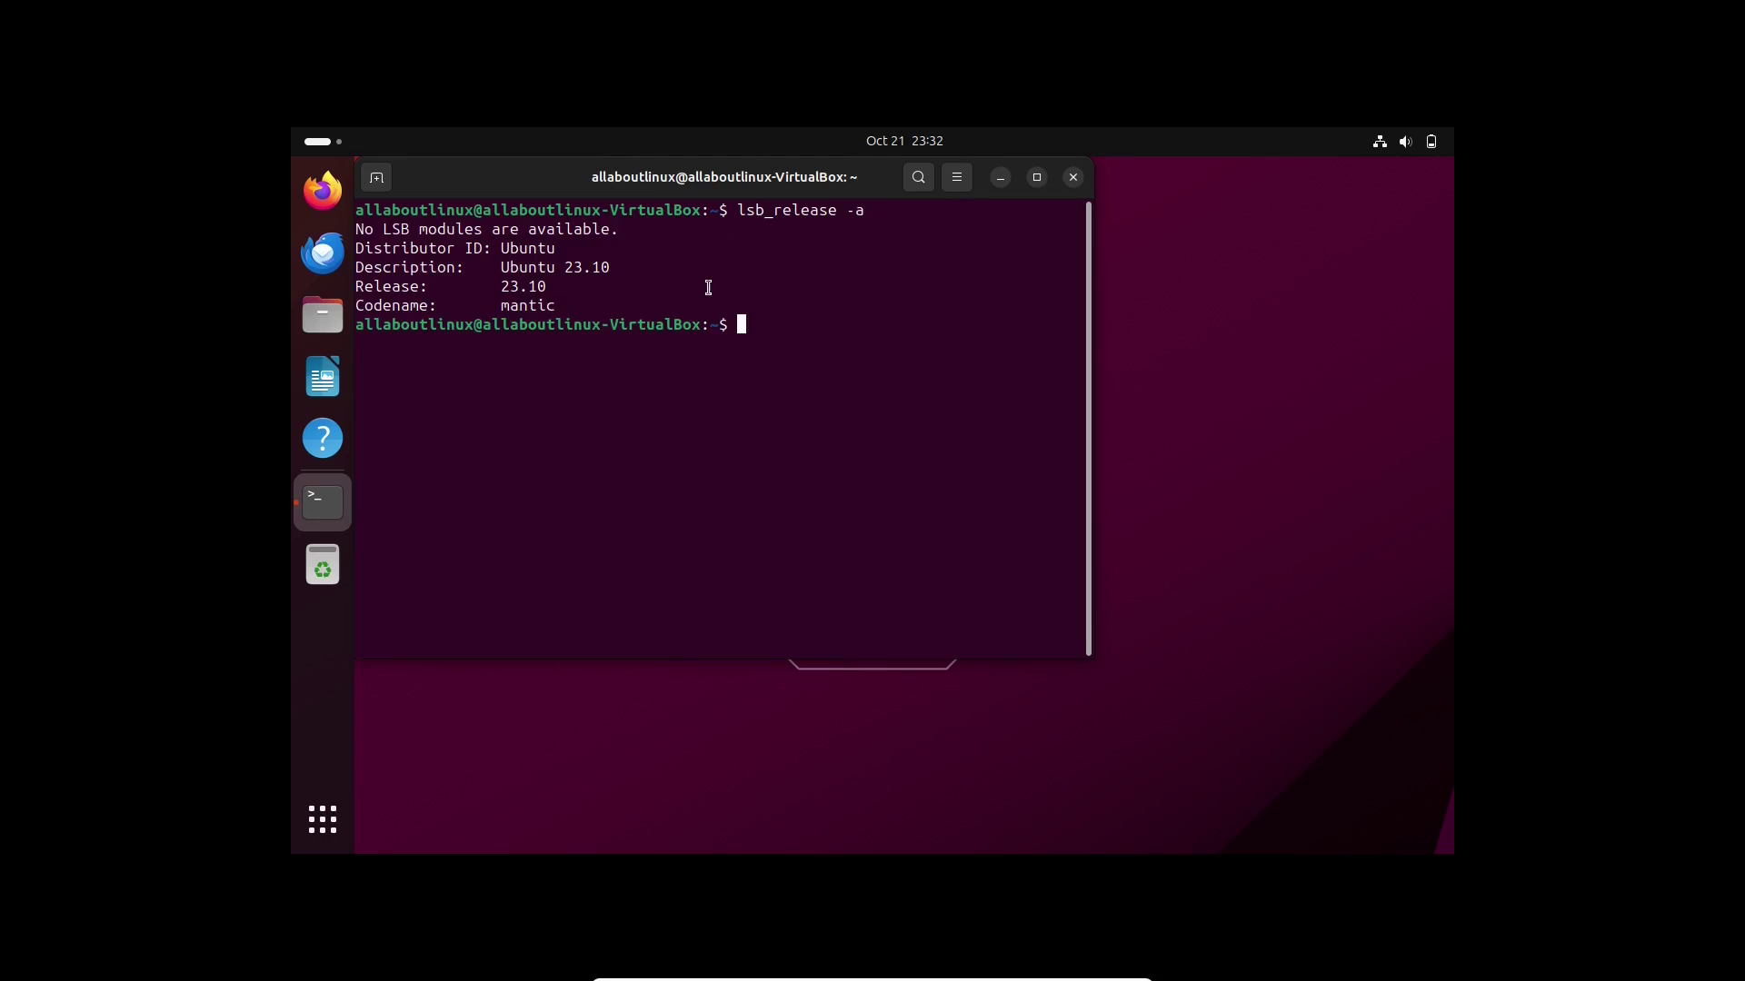
left_click_drag(627, 309, 331, 206)
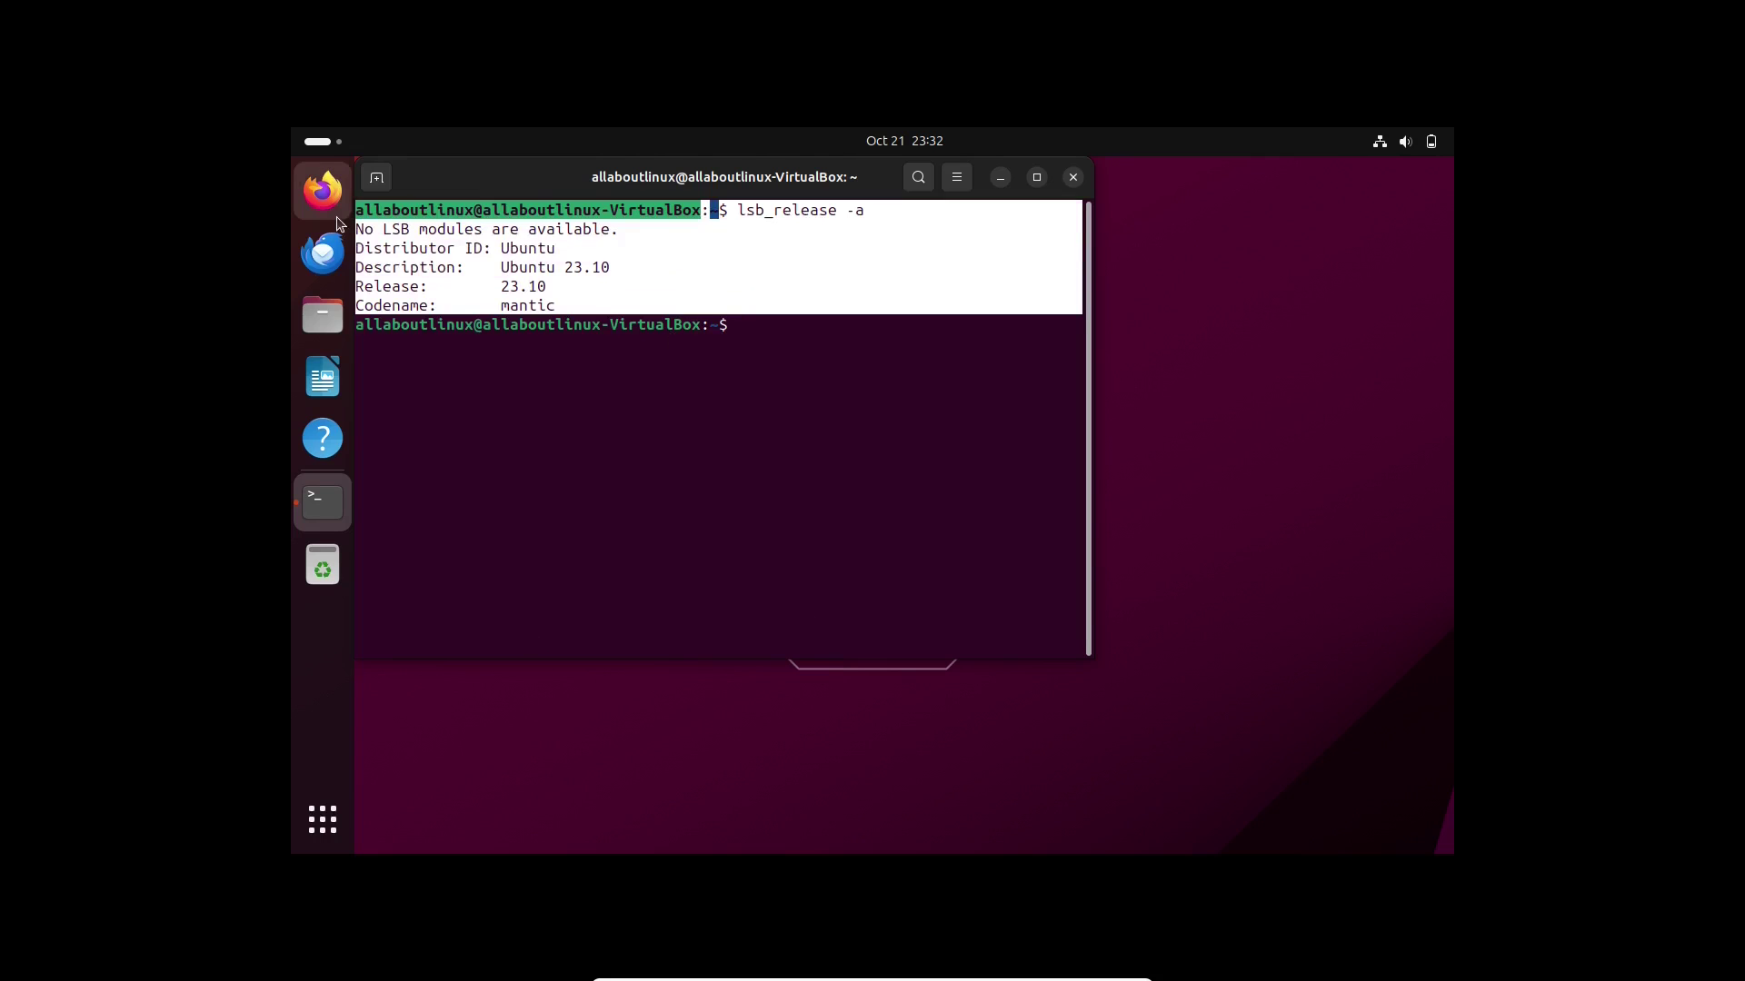
left_click(651, 381)
left_click(1070, 177)
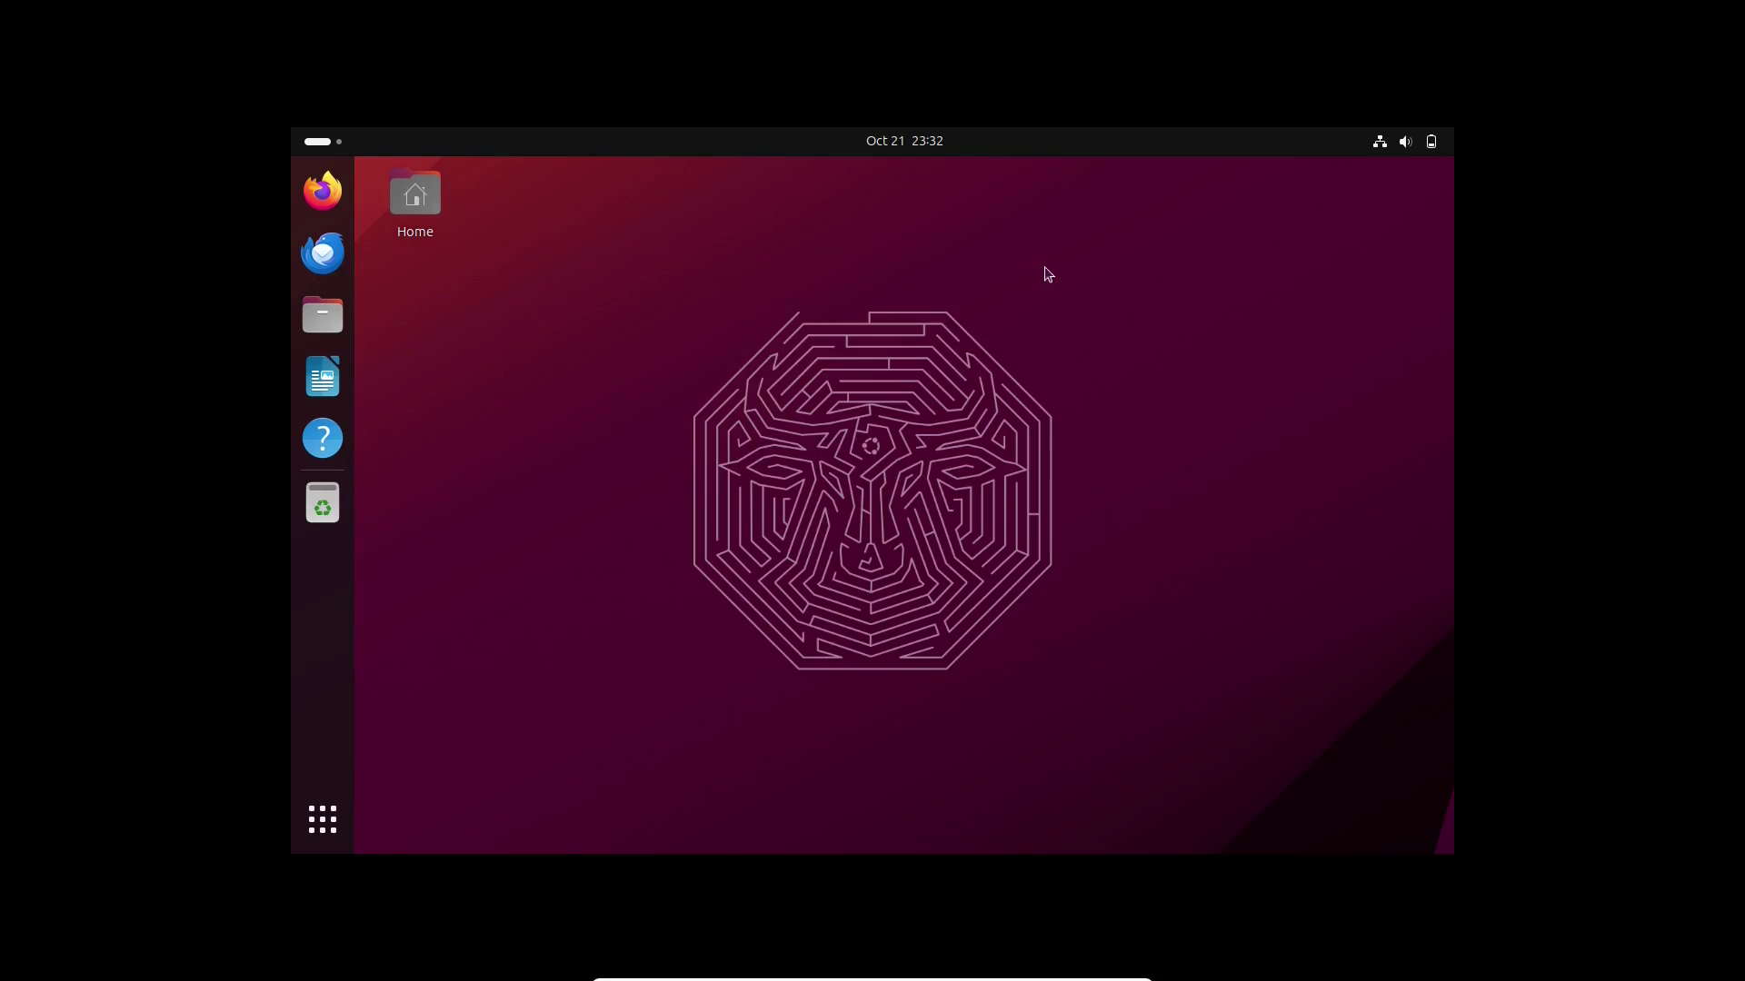
left_click_drag(600, 852, 837, 531)
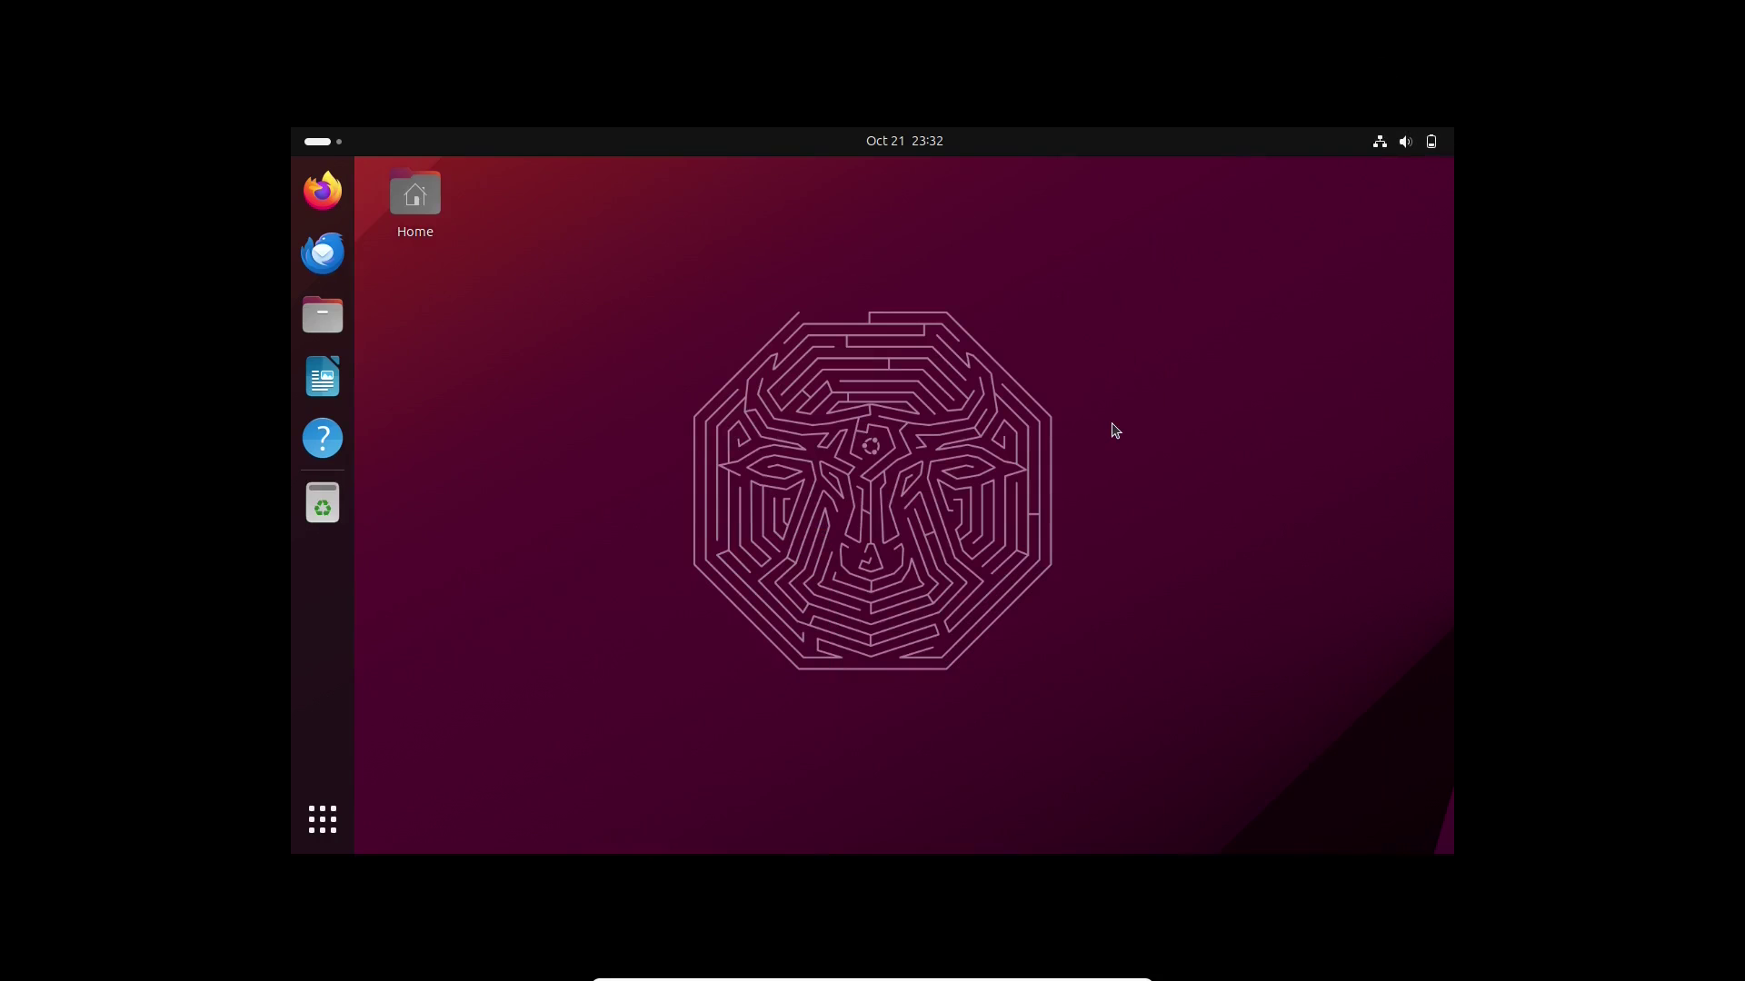